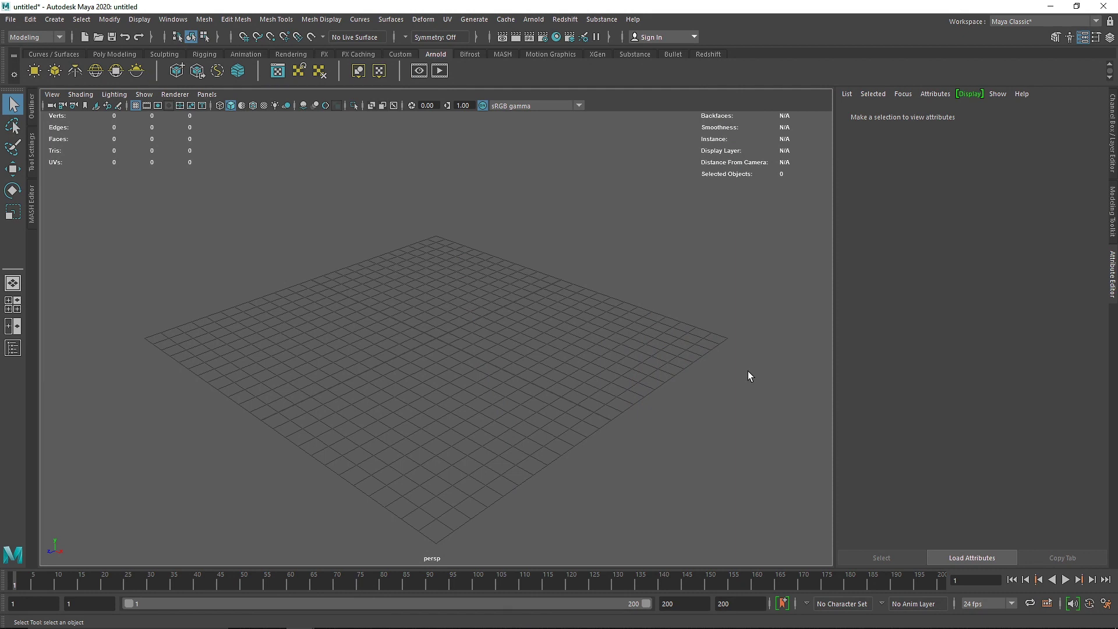
# - Create a 3D type mesh of the letter "A" with centre alignment
pyautogui.click(114, 54)
pyautogui.click(243, 73)
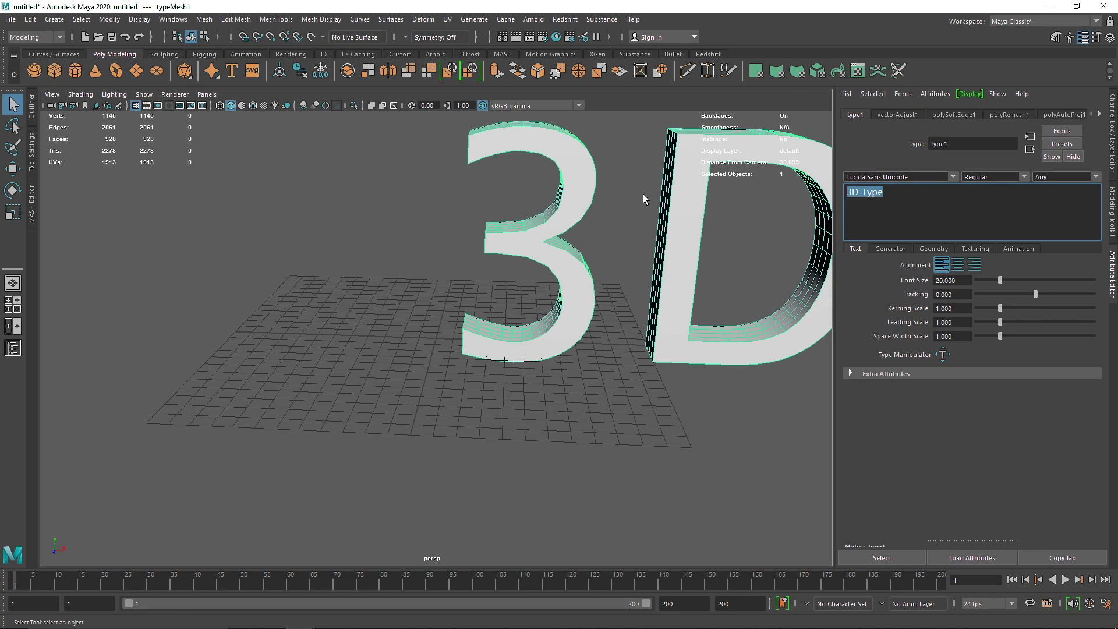
pyautogui.write('A')
pyautogui.press('Return')
pyautogui.click(958, 265)
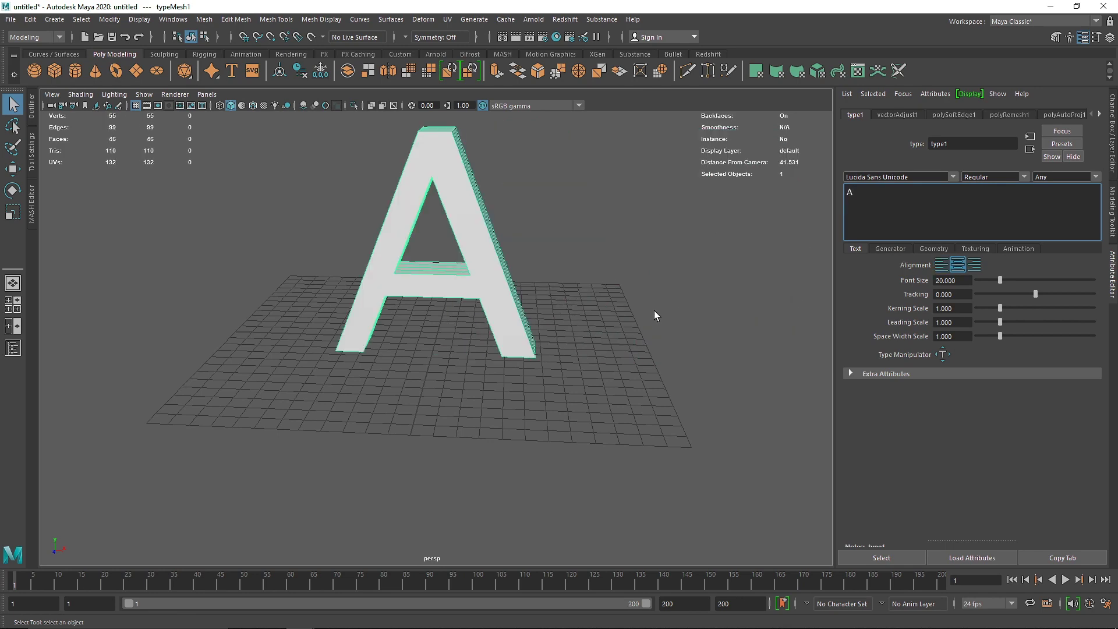
# - Try Gotham Narrow Black, Gotham Medium and Gotham Narrow Bold as the font for the letter A
pyautogui.click(797, 272)
pyautogui.click(497, 277)
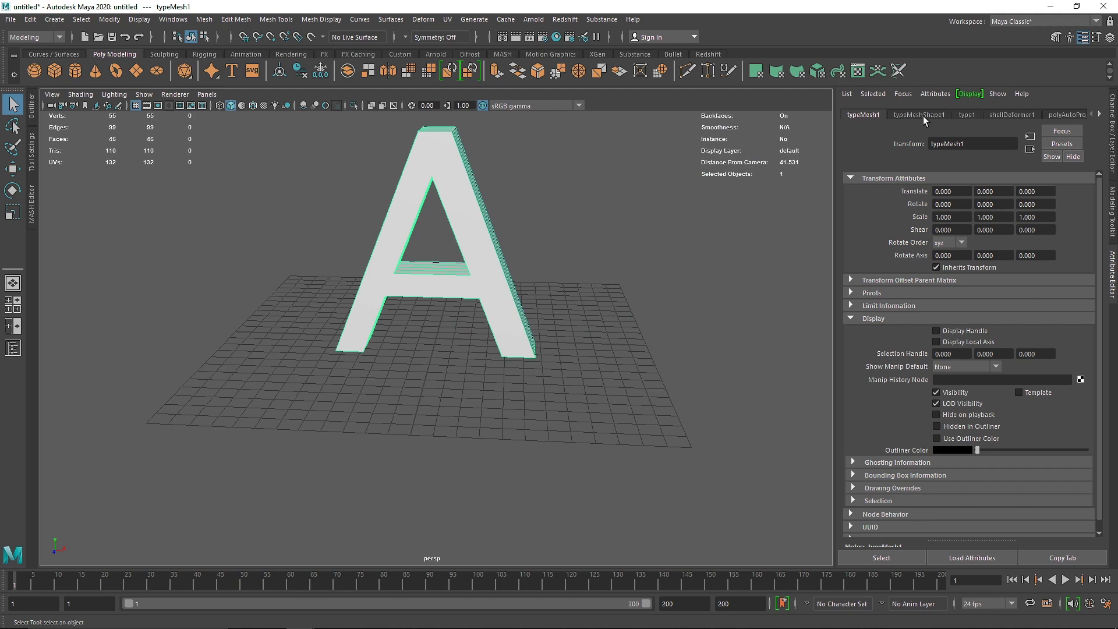
pyautogui.click(965, 115)
pyautogui.click(953, 177)
pyautogui.scroll(10, 931, 221)
pyautogui.click(908, 187)
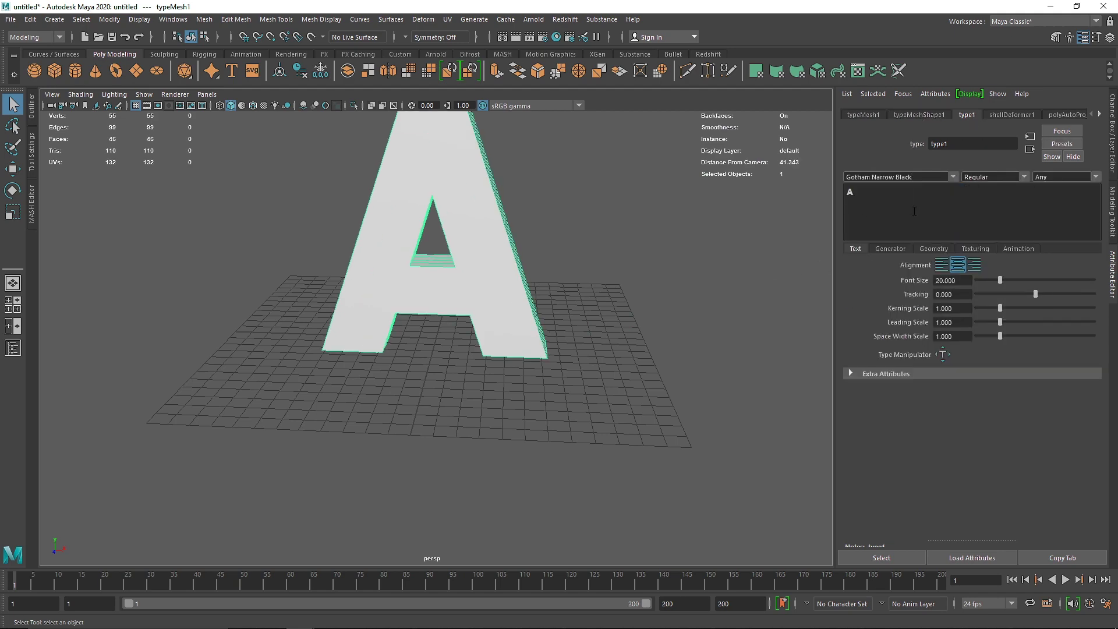
pyautogui.click(954, 178)
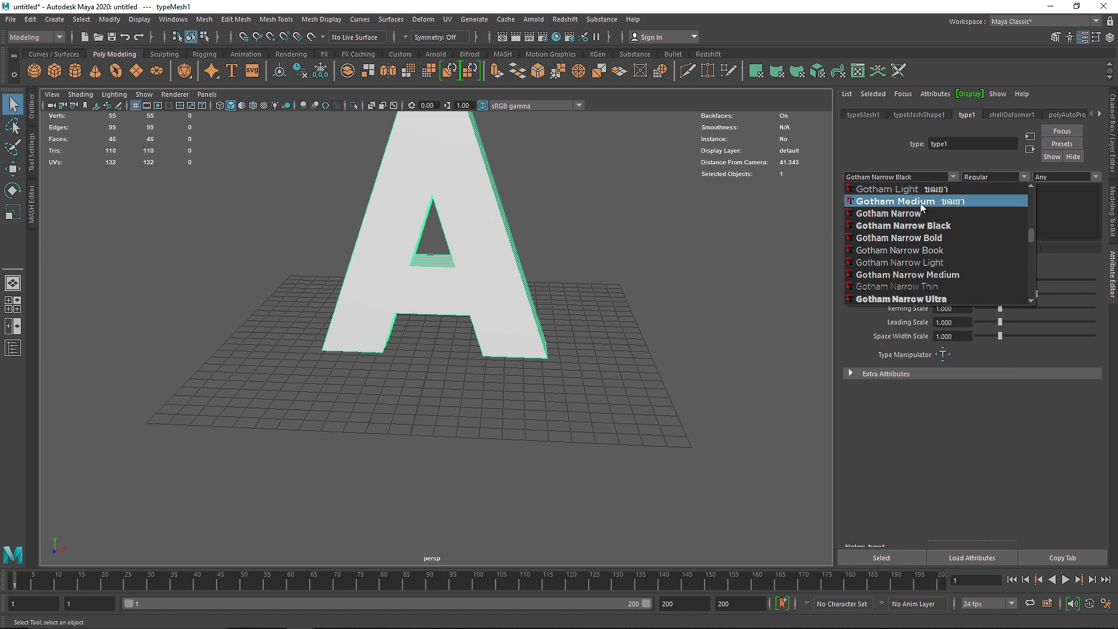
pyautogui.click(922, 205)
pyautogui.click(953, 178)
pyautogui.scroll(1, 927, 261)
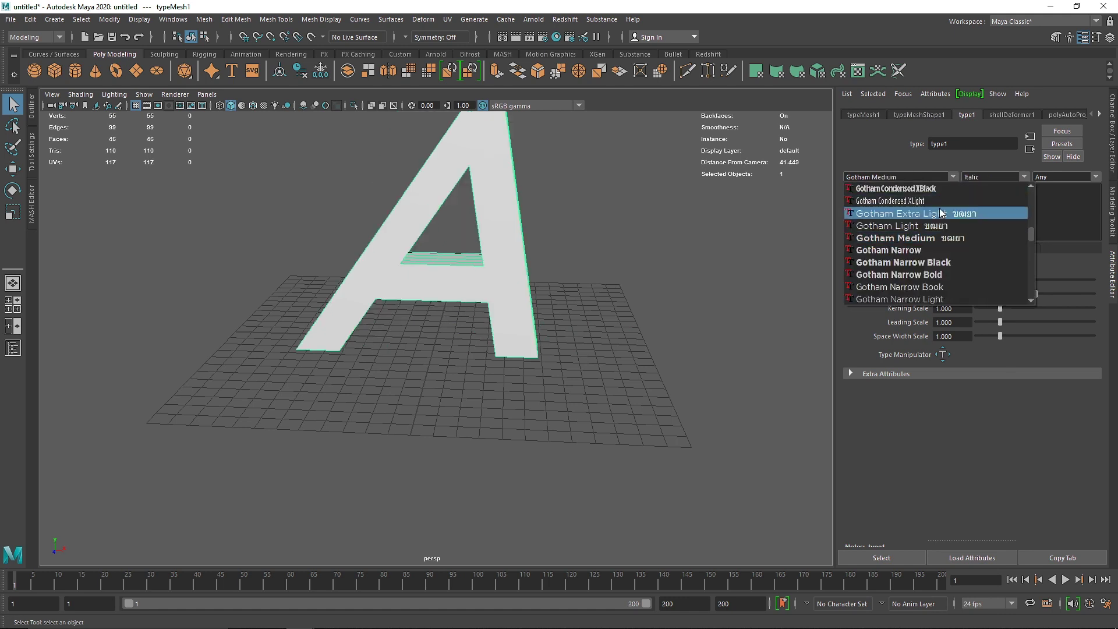
pyautogui.click(947, 274)
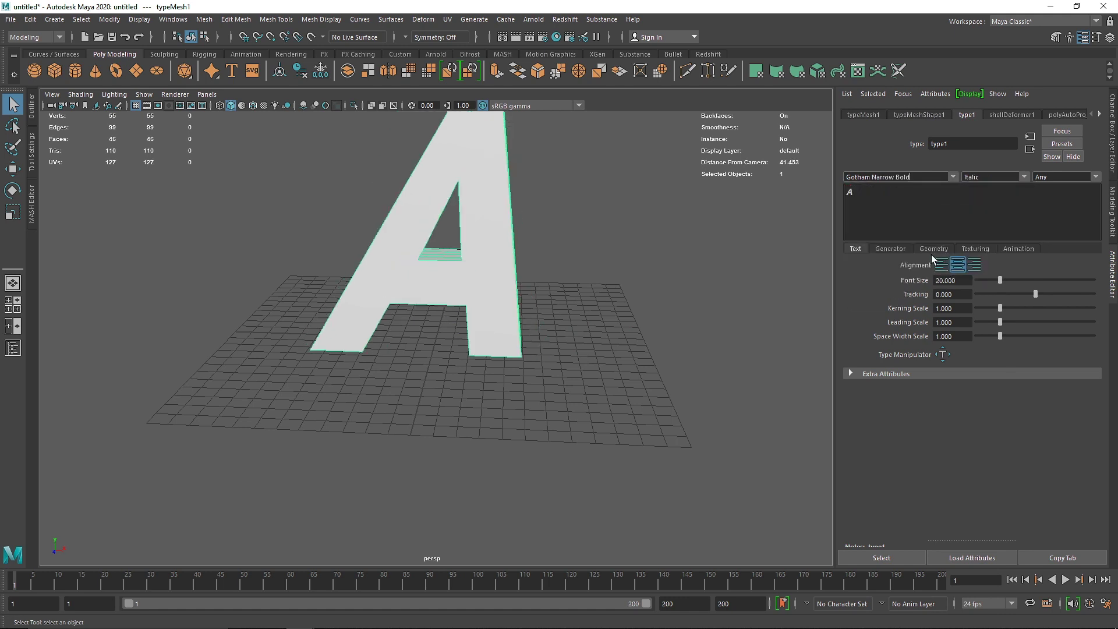
# - Set the letter's font to Gotham Narrow in Regular style with a font size of 5
pyautogui.click(952, 177)
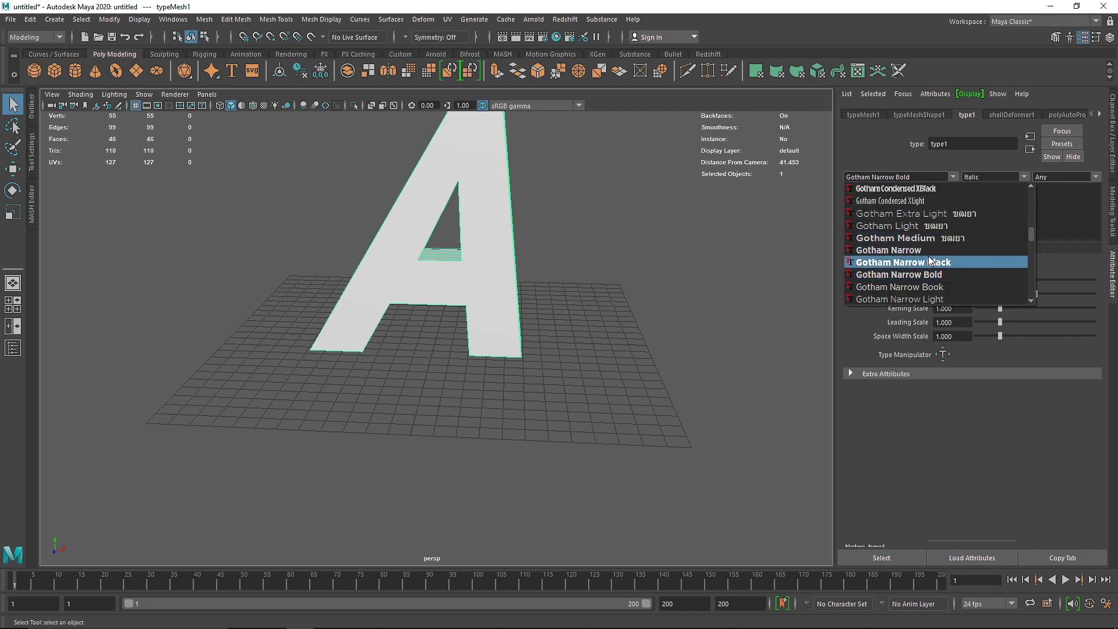
pyautogui.click(931, 250)
pyautogui.click(1023, 178)
pyautogui.click(990, 190)
pyautogui.moveTo(1000, 280); pyautogui.dragTo(978, 281)
pyautogui.moveTo(963, 280); pyautogui.dragTo(866, 284)
pyautogui.press('Return')
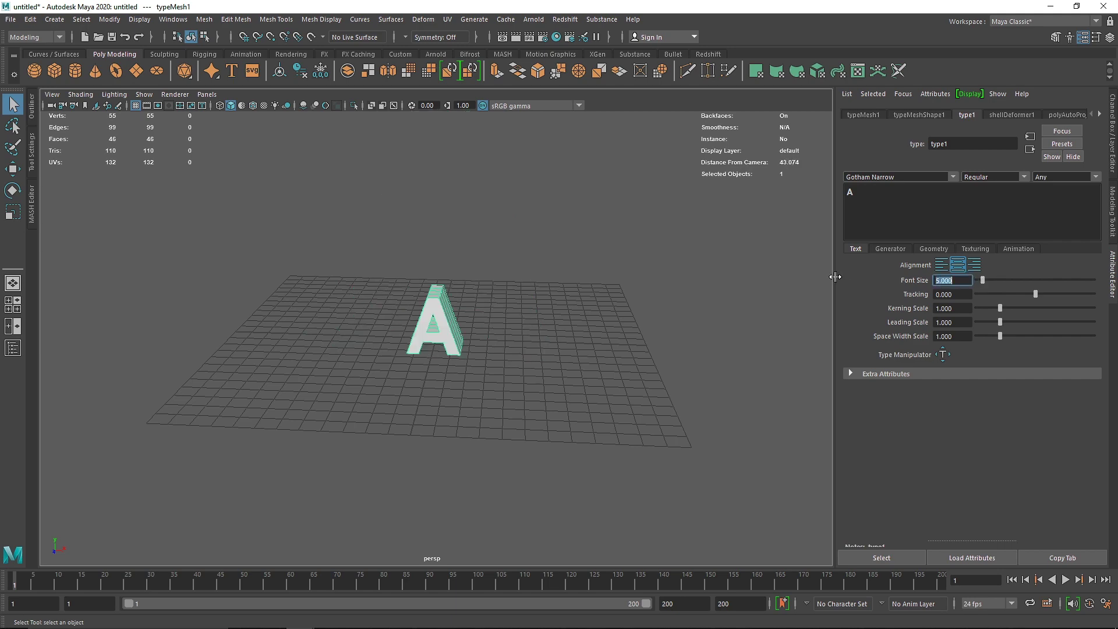
# - Set the letter's extrude distance to 0.5 and its extrude divisions to 1
pyautogui.scroll(10, 465, 337)
pyautogui.keyDown('alt'); pyautogui.moveTo(527, 292); pyautogui.dragTo(475, 323); pyautogui.keyUp('alt')
pyautogui.click(900, 250)
pyautogui.click(932, 248)
pyautogui.scroll(-3, 898, 451)
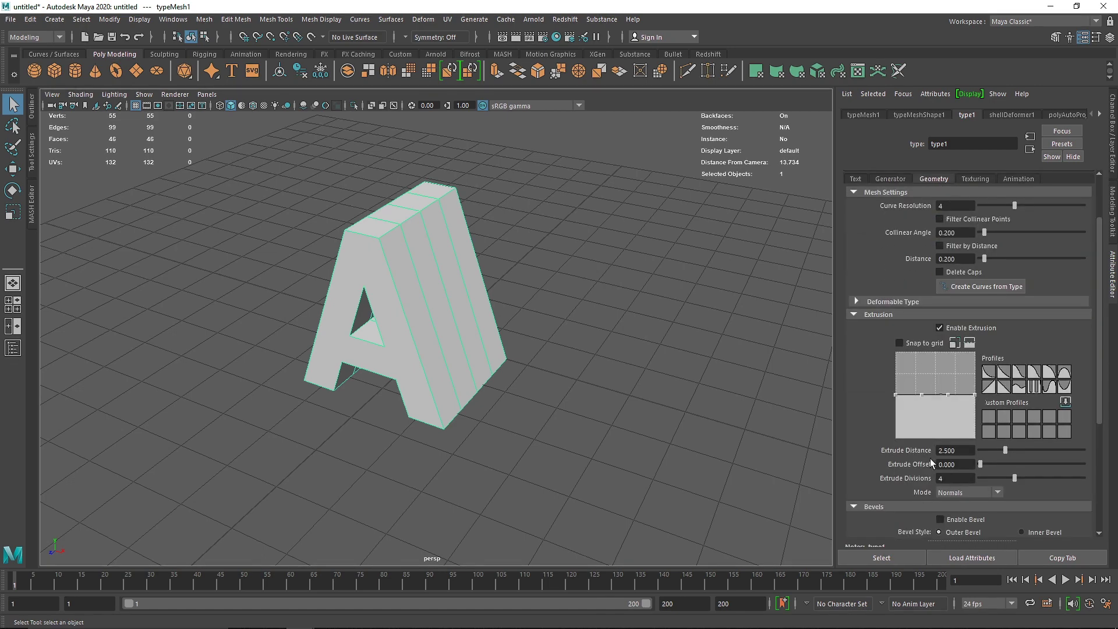
pyautogui.moveTo(988, 451); pyautogui.dragTo(987, 452)
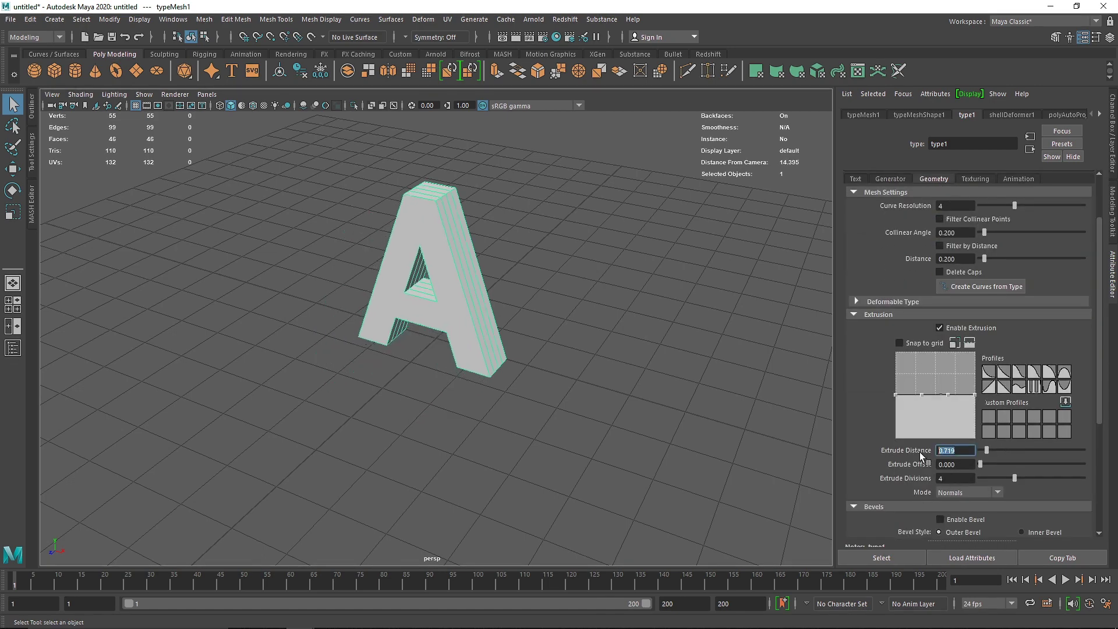
pyautogui.write('0.5')
pyautogui.press('Return')
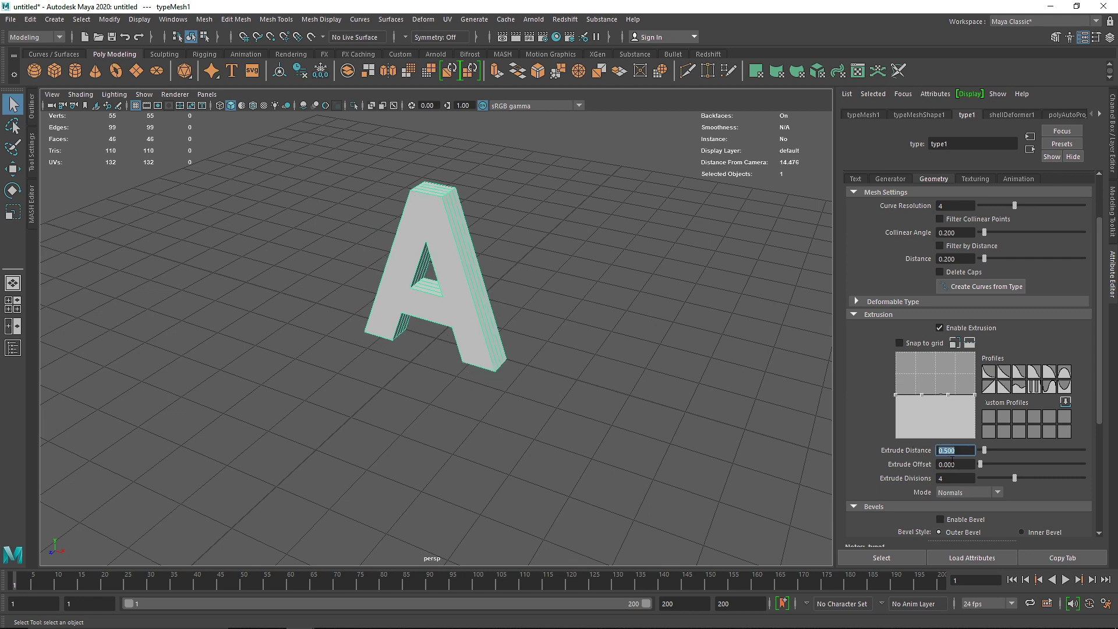
pyautogui.moveTo(1010, 478); pyautogui.dragTo(981, 479)
# - Enable the bevel on the letter with a bevel distance of about 0.072 and 2 bevel divisions
pyautogui.scroll(-3, 903, 502)
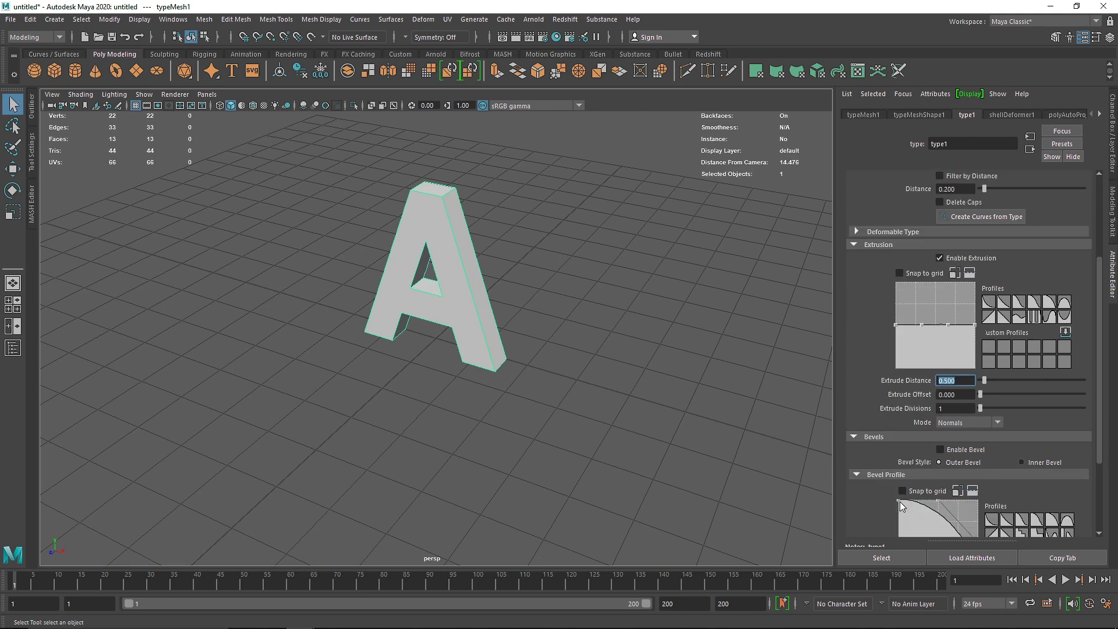
pyautogui.click(953, 450)
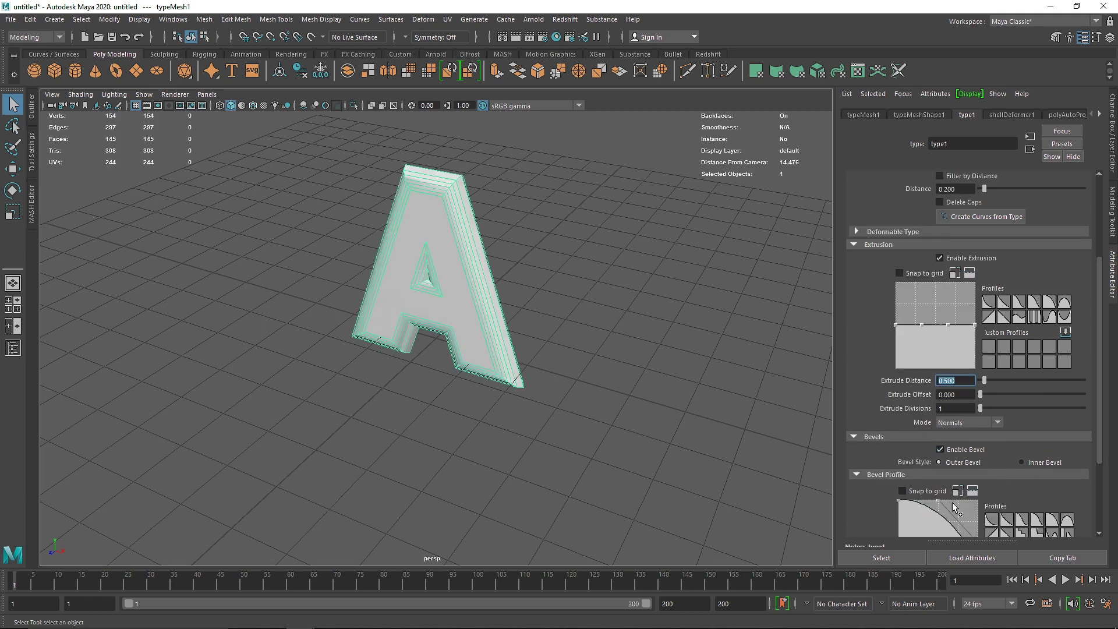
pyautogui.scroll(-3, 918, 511)
pyautogui.scroll(-1, 918, 511)
pyautogui.moveTo(1048, 493); pyautogui.dragTo(976, 522)
pyautogui.moveTo(1024, 491)
pyautogui.mouseDown()
pyautogui.moveTo(1012, 494)
pyautogui.moveTo(1035, 495)
pyautogui.mouseUp()
pyautogui.moveTo(983, 522); pyautogui.dragTo(1034, 494)
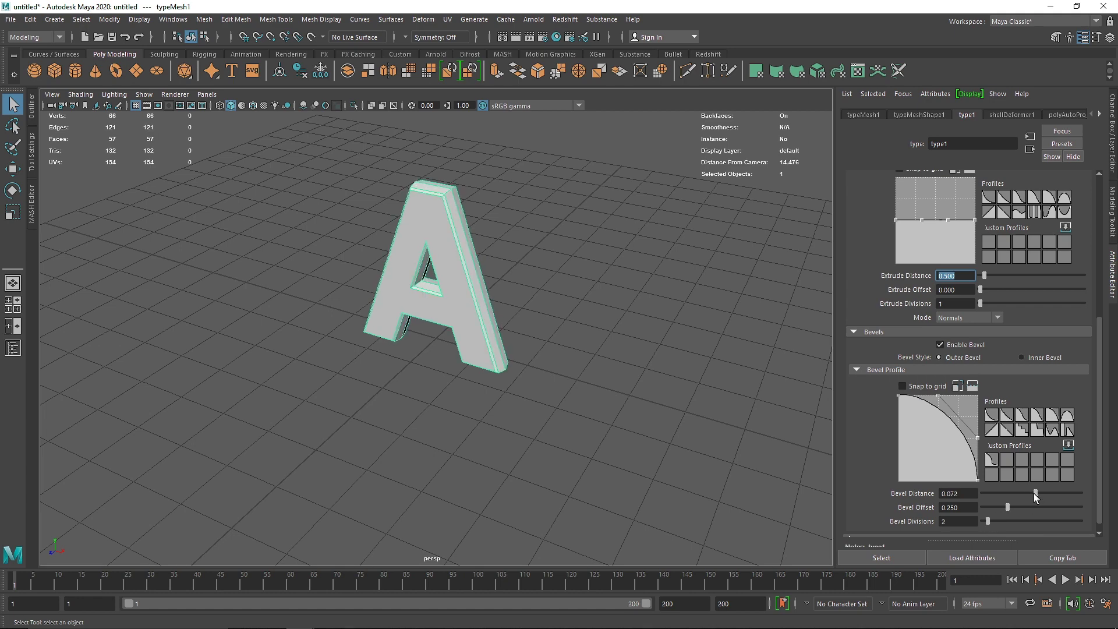
# - Examine the bevelled letter from several angles
pyautogui.click(585, 442)
pyautogui.keyDown('alt'); pyautogui.moveTo(585, 443); pyautogui.dragTo(517, 344); pyautogui.keyUp('alt')
pyautogui.click(478, 236)
pyautogui.keyDown('shift'); pyautogui.moveTo(473, 212); pyautogui.dragTo(635, 254, button='right'); pyautogui.keyUp('shift')
pyautogui.click(595, 263)
pyautogui.keyDown('alt'); pyautogui.moveTo(595, 264); pyautogui.dragTo(344, 239); pyautogui.keyUp('alt')
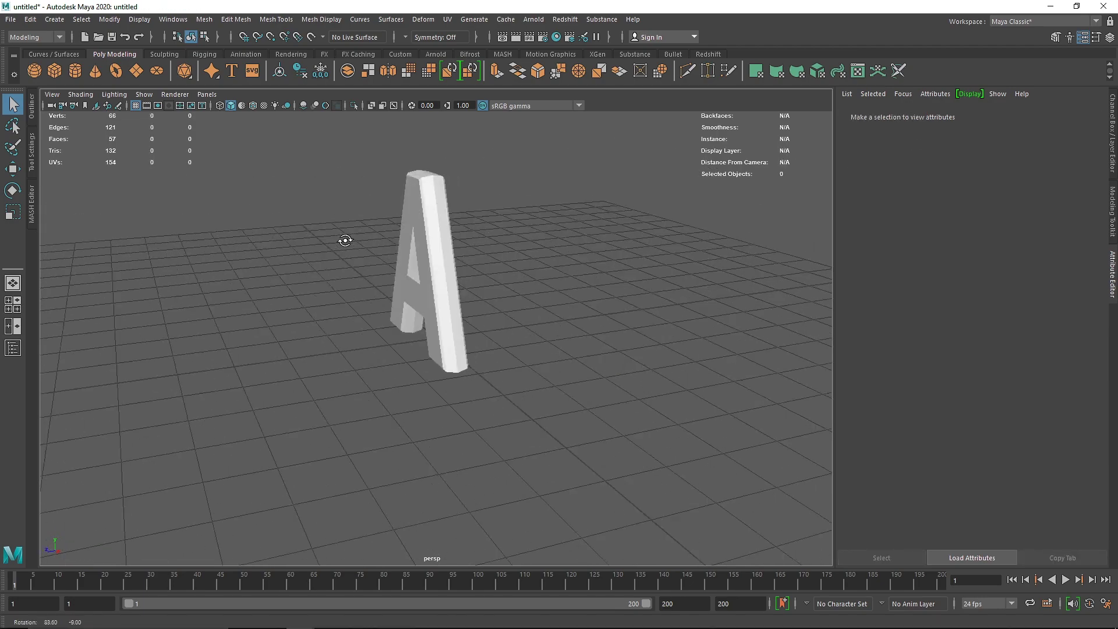
pyautogui.click(437, 252)
pyautogui.press('f')
pyautogui.click(575, 299)
pyautogui.keyDown('alt'); pyautogui.moveTo(377, 401); pyautogui.dragTo(327, 275); pyautogui.keyUp('alt')
# - Hide the viewport grid and add a polygon sphere at the origin, scaled up uniformly to about 1.7
pyautogui.click(135, 105)
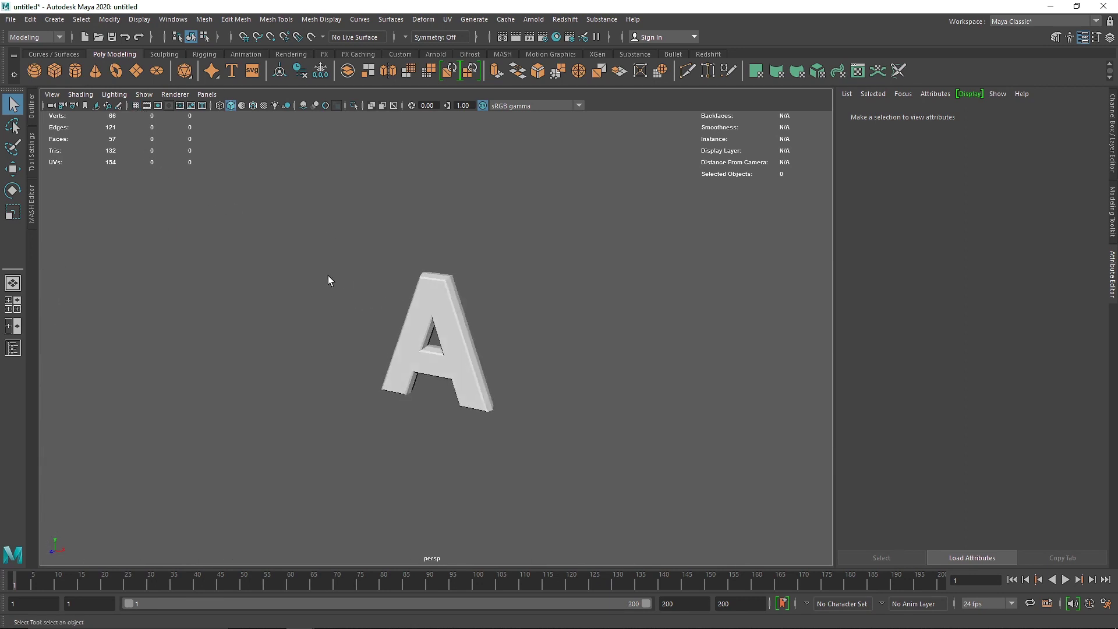
pyautogui.click(28, 71)
pyautogui.press('r')
pyautogui.moveTo(442, 389); pyautogui.dragTo(484, 400)
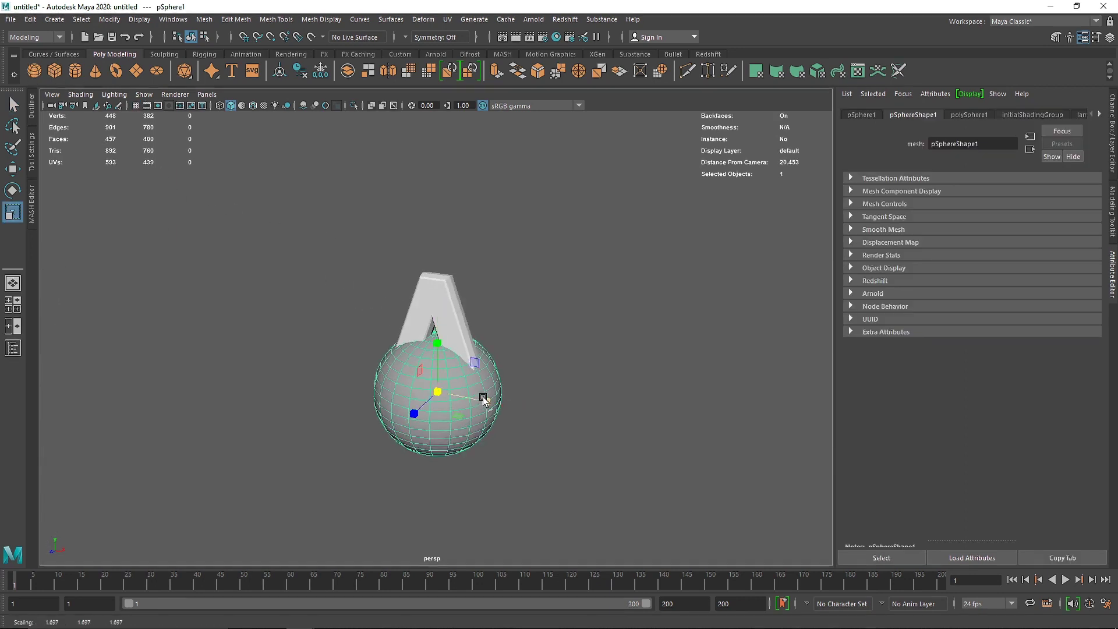
# - In the front view, raise and enlarge the sphere so it encloses the whole letter A, then return to perspective
pyautogui.press('w')
pyautogui.press('space')
pyautogui.press('space')
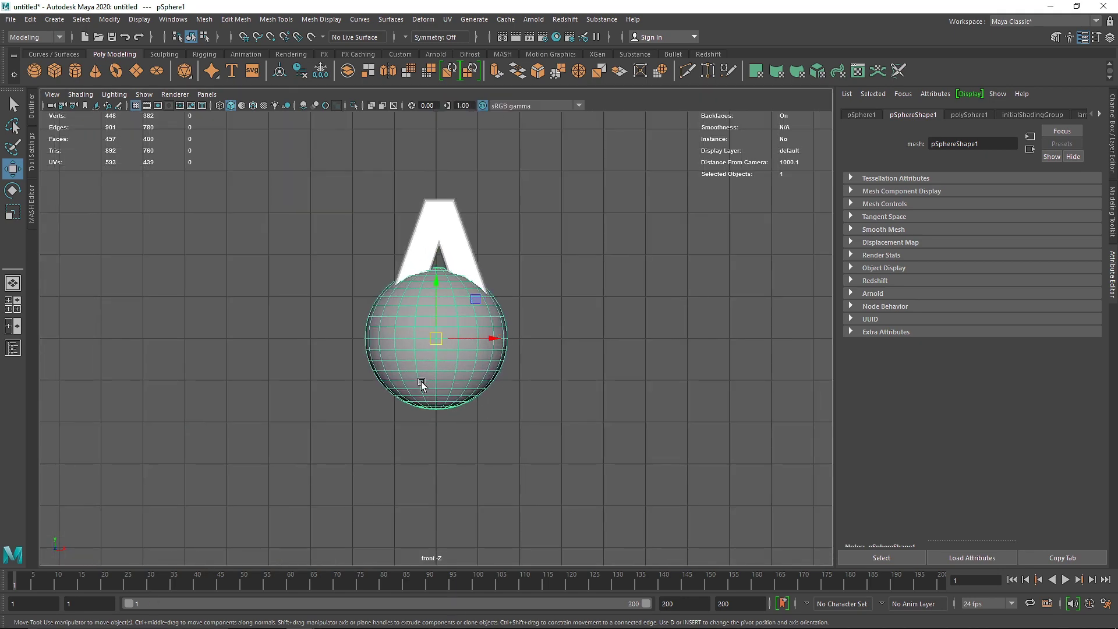
pyautogui.press('4')
pyautogui.scroll(2, 460, 350)
pyautogui.moveTo(478, 300); pyautogui.dragTo(484, 245)
pyautogui.press('r')
pyautogui.moveTo(440, 284); pyautogui.dragTo(497, 289)
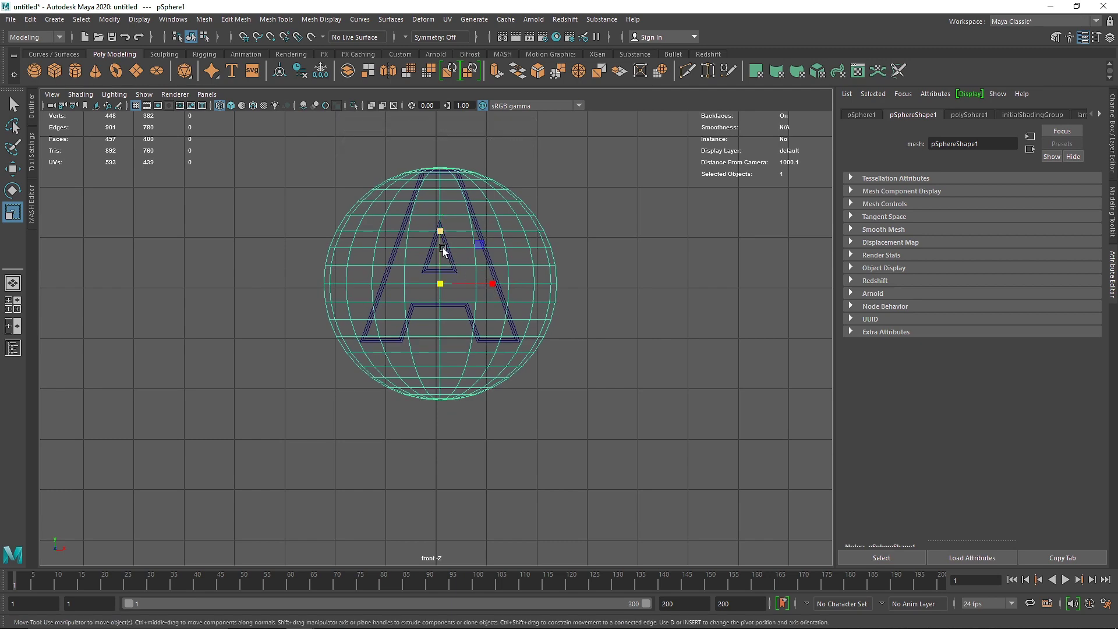
pyautogui.press('w')
pyautogui.moveTo(439, 245); pyautogui.dragTo(440, 239)
pyautogui.press('space')
pyautogui.press('space')
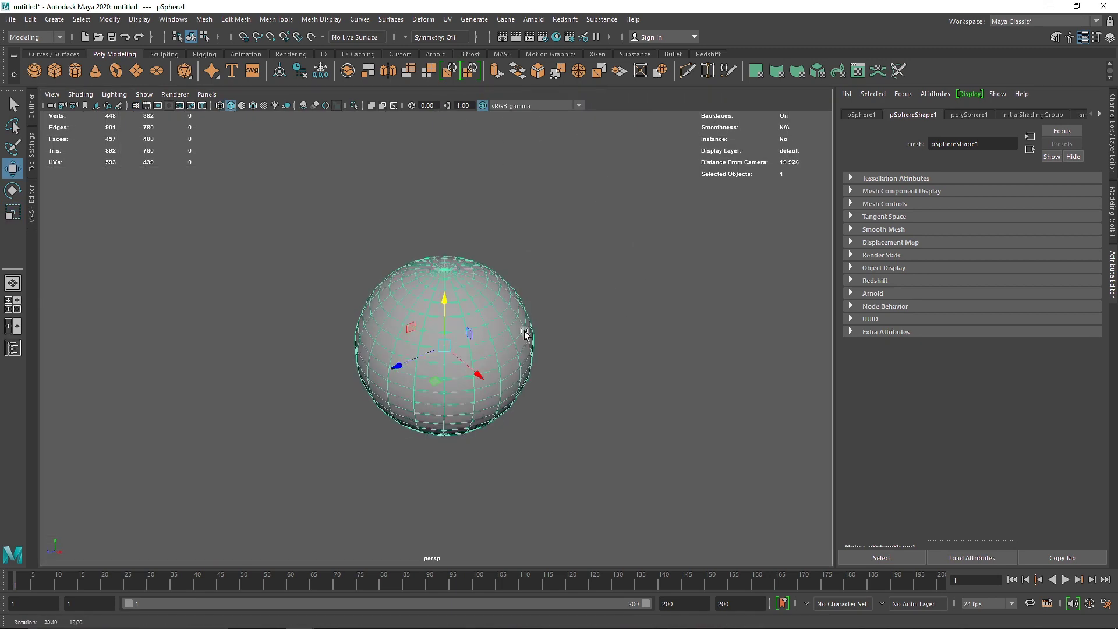
# - Check the sphere's fit around the letter in wireframe in the perspective view, then restore shaded display
pyautogui.keyDown('alt'); pyautogui.moveTo(369, 369); pyautogui.dragTo(503, 372); pyautogui.keyUp('alt')
pyautogui.press('4')
pyautogui.click(470, 398)
pyautogui.scroll(5, 470, 397)
pyautogui.scroll(-3, 503, 372)
pyautogui.click(384, 317)
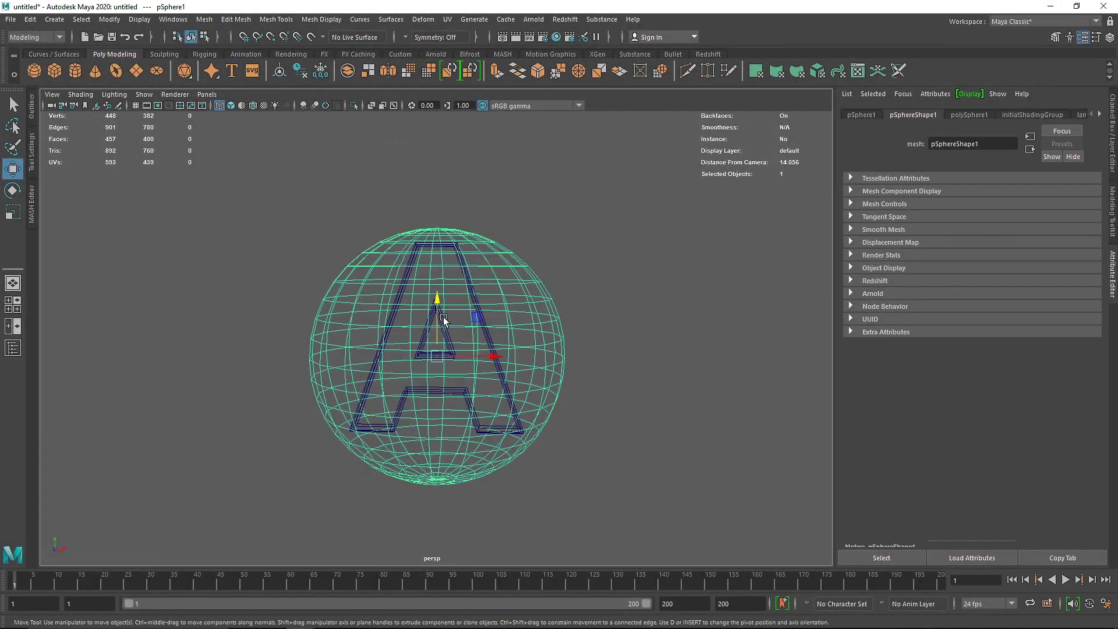
pyautogui.press('5')
# - Turn the sphere into an nCloth object
pyautogui.click(332, 256)
pyautogui.click(421, 240)
pyautogui.click(63, 38)
pyautogui.click(34, 86)
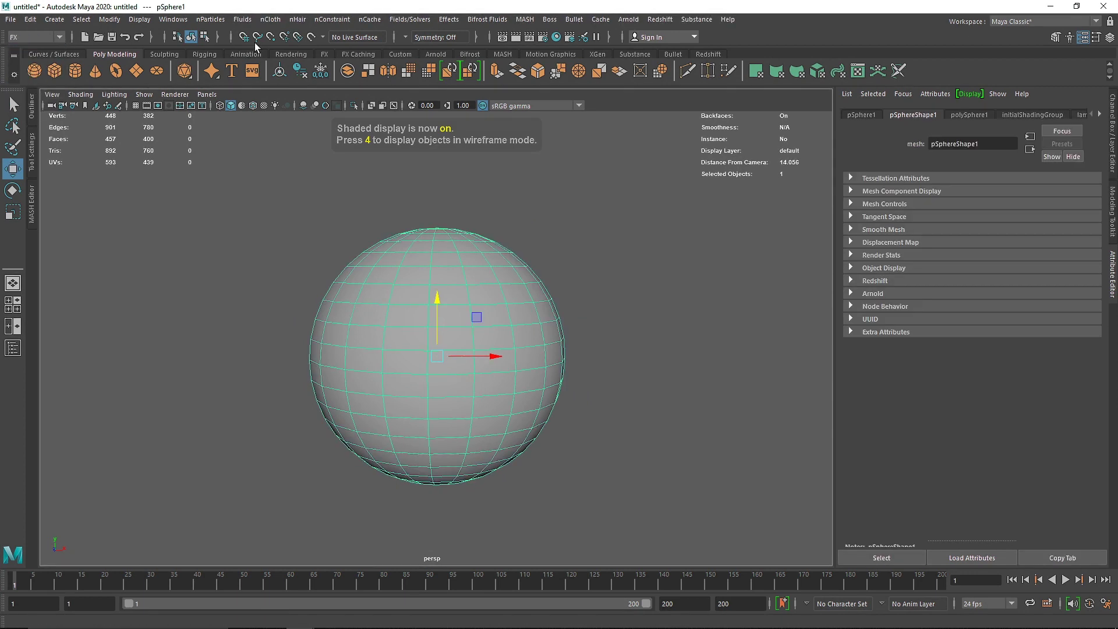
pyautogui.click(271, 20)
pyautogui.click(298, 61)
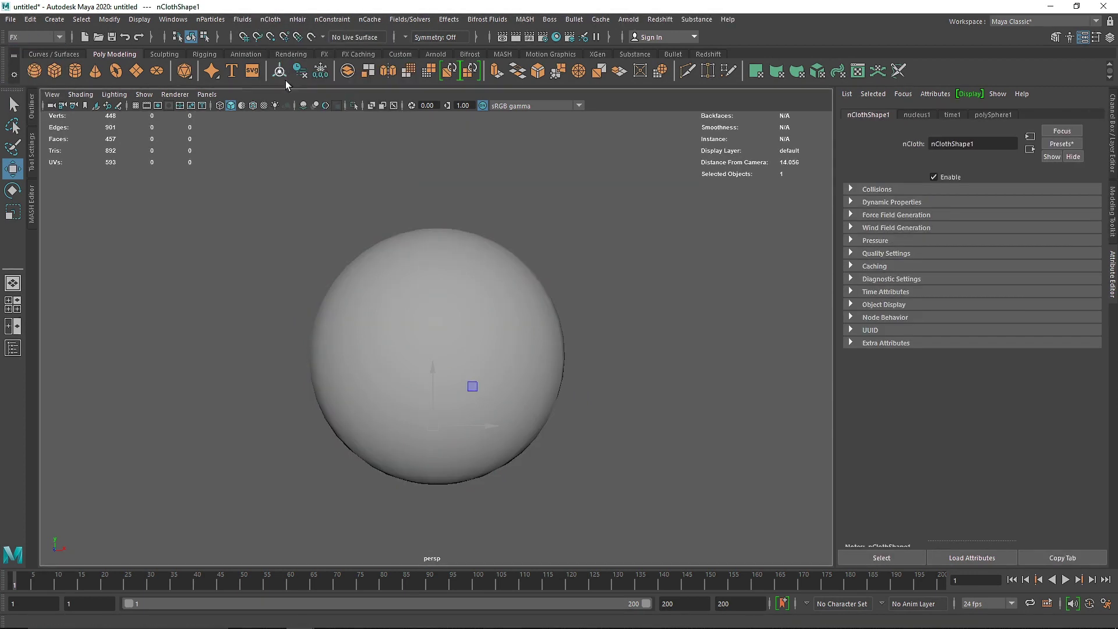
# - Turn on X-ray display and make the letter mesh typeMesh1 a passive collider
pyautogui.click(35, 105)
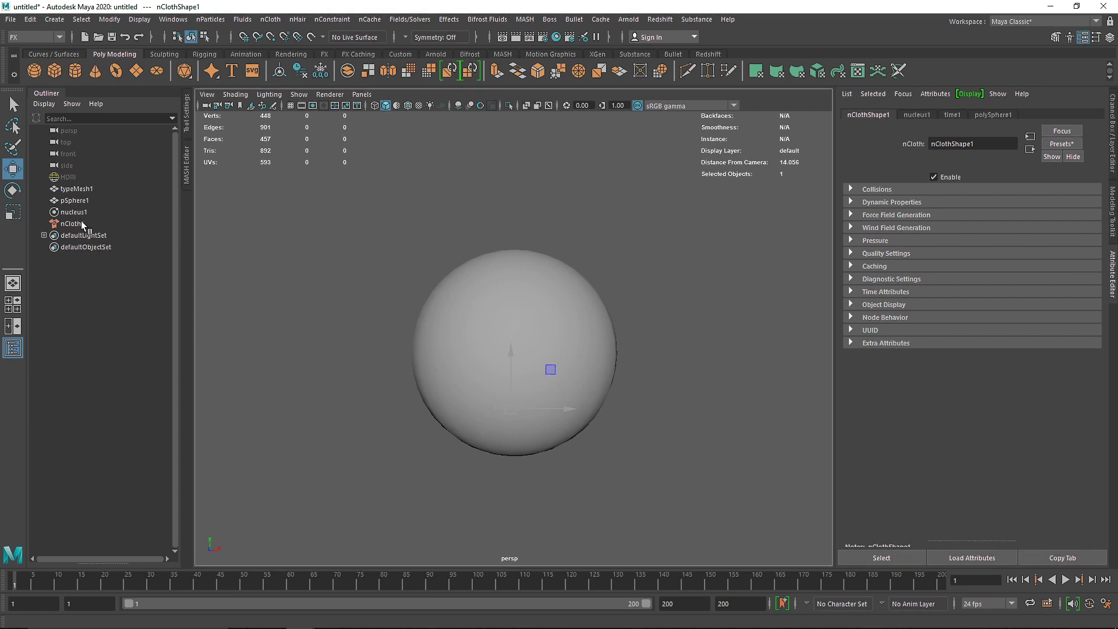
pyautogui.click(86, 188)
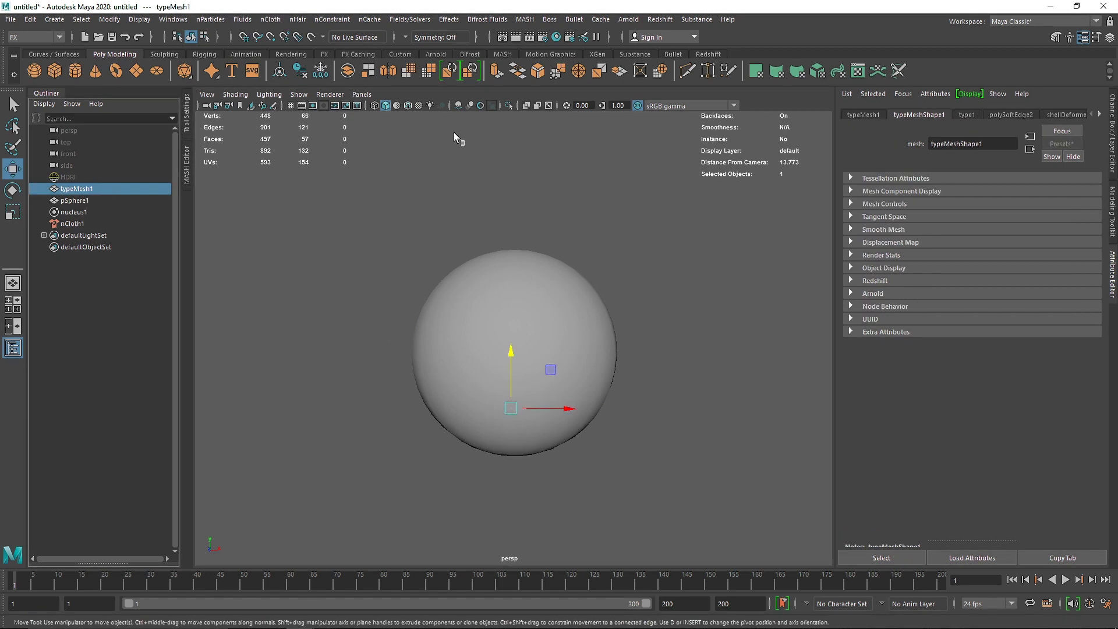
pyautogui.click(523, 106)
pyautogui.click(270, 19)
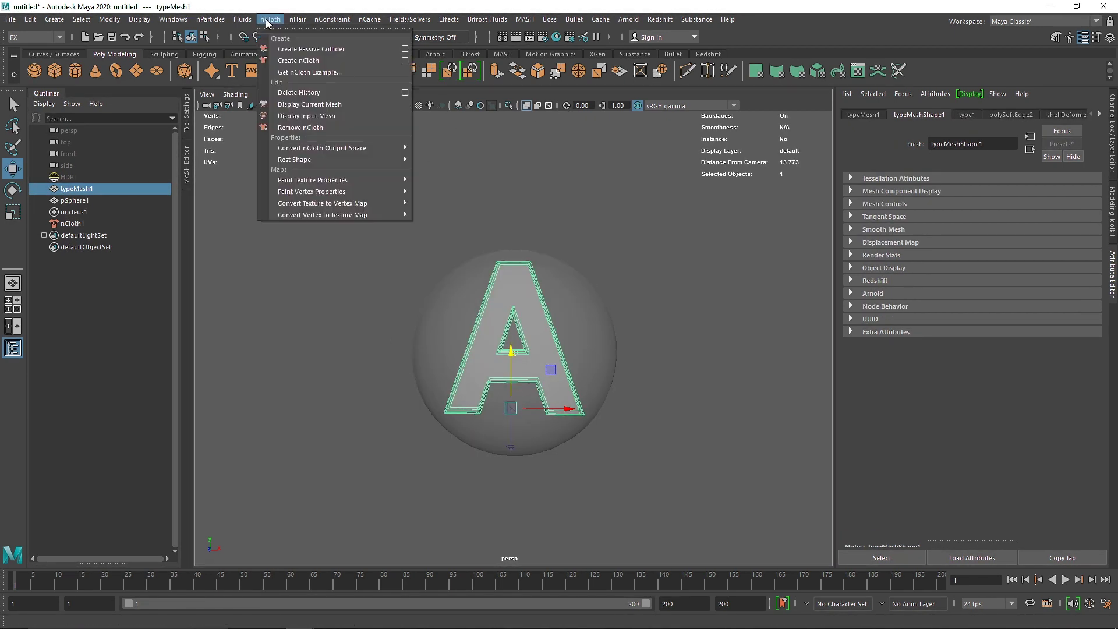
pyautogui.click(286, 73)
# - Rename the letter mesh to "A" and the sphere to "Cloth", then collapse the Outliner
pyautogui.doubleClick(76, 188)
pyautogui.write('A')
pyautogui.press('Tab')
pyautogui.write('Cloth')
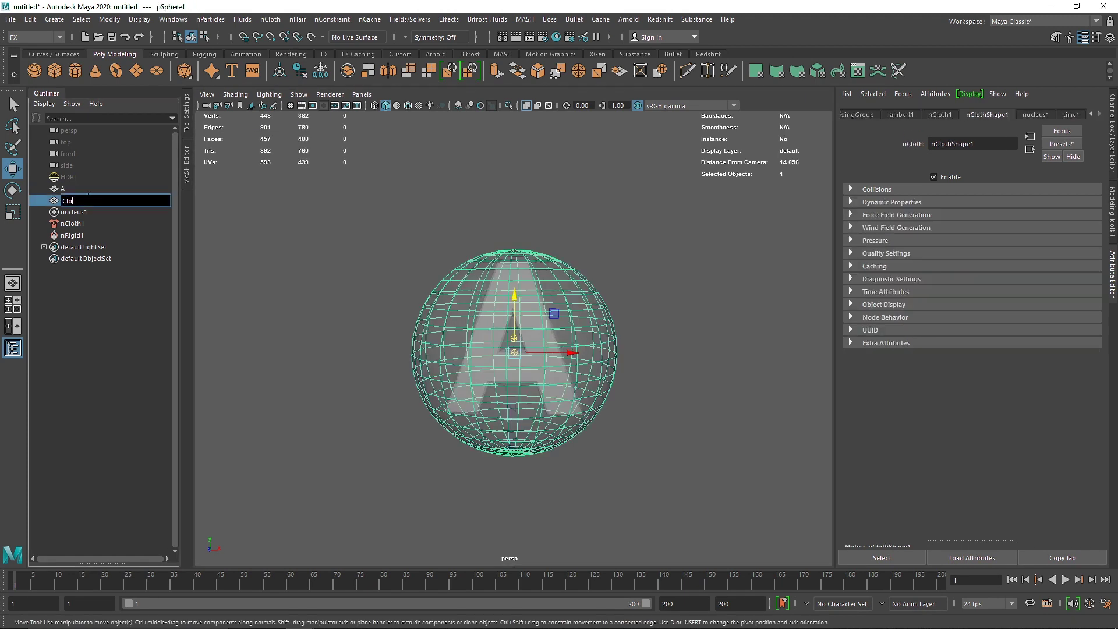
pyautogui.press('Return')
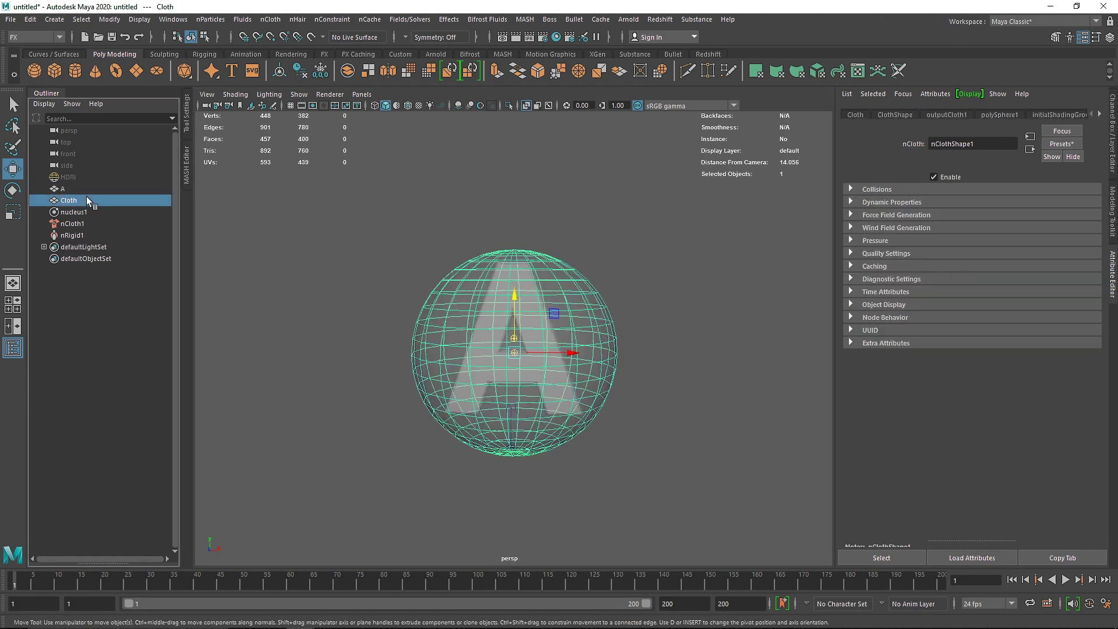
pyautogui.click(37, 91)
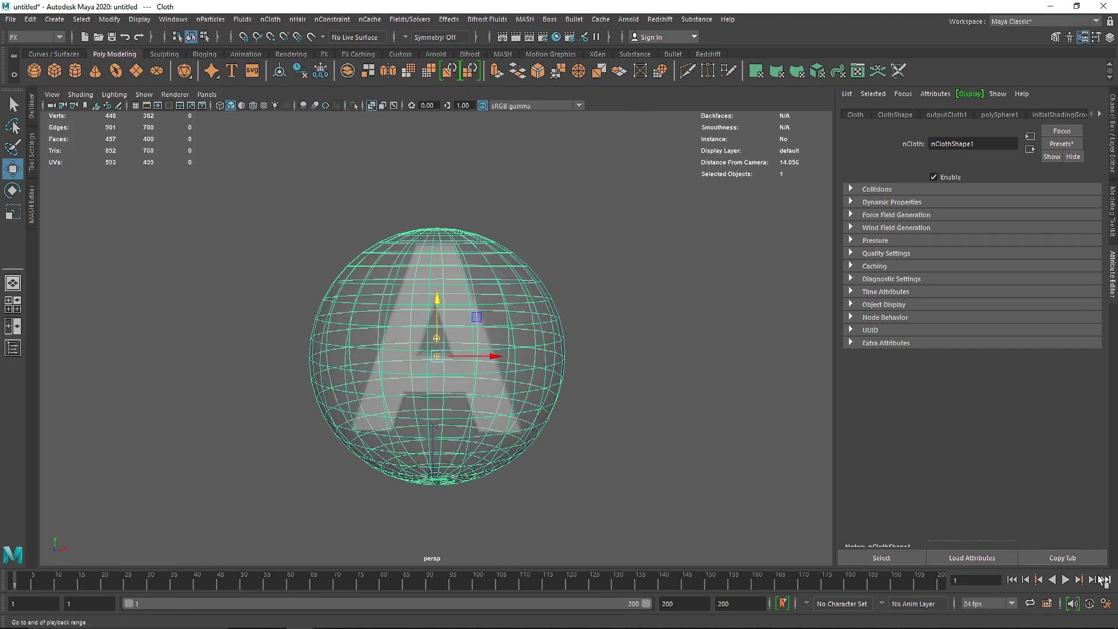
# - Play the cloth simulation briefly and return to the first frame
pyautogui.click(1067, 580)
pyautogui.click(1067, 580)
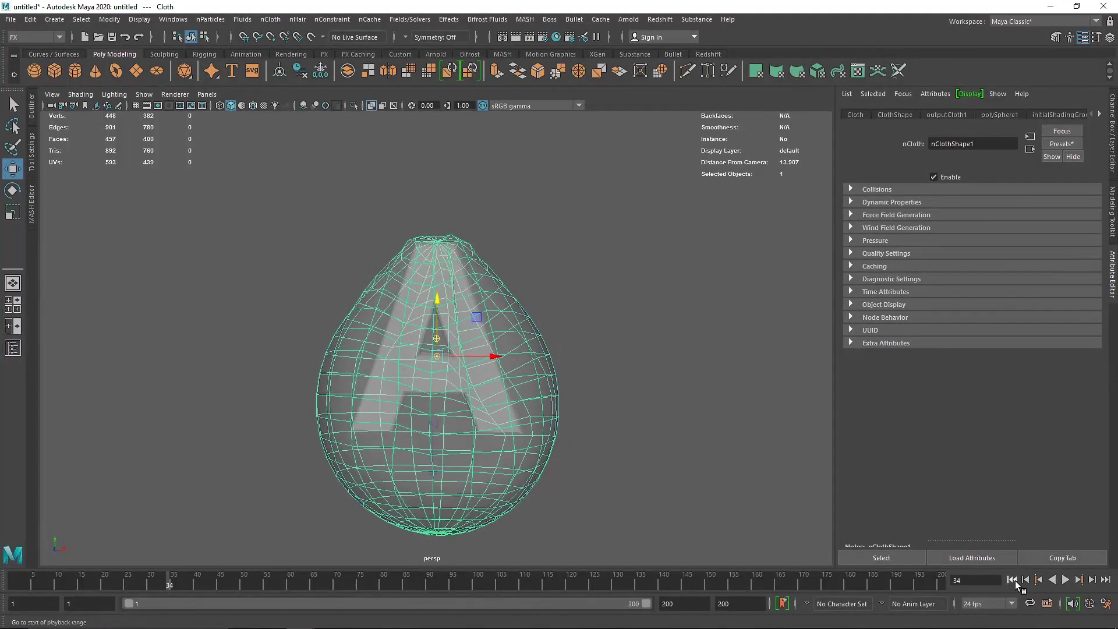
pyautogui.click(1013, 580)
pyautogui.keyDown('alt'); pyautogui.moveTo(609, 273); pyautogui.dragTo(642, 292); pyautogui.keyUp('alt')
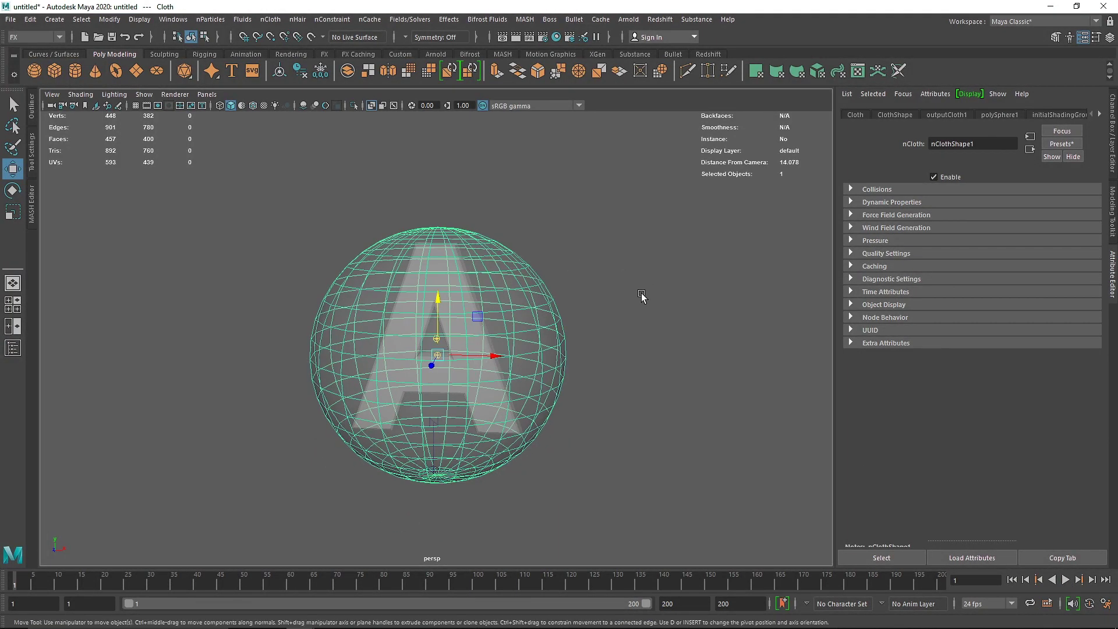
# - Set the nucleus gravity to 0, test the simulation and rewind to the first frame
pyautogui.scroll(-2, 984, 115)
pyautogui.click(1025, 115)
pyautogui.moveTo(986, 316); pyautogui.dragTo(870, 308)
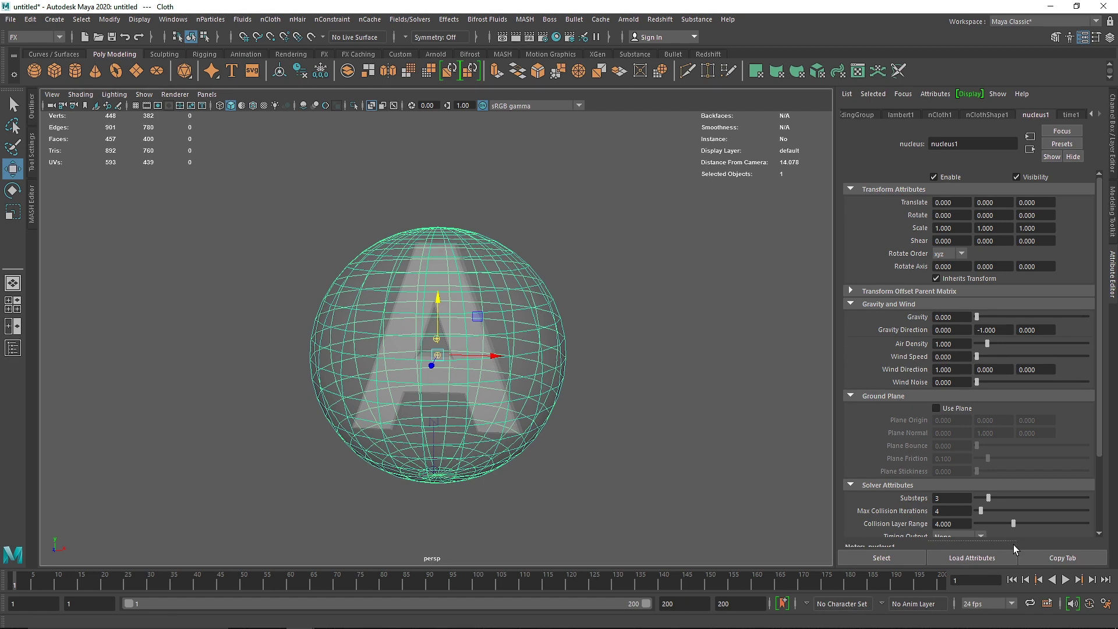
pyautogui.click(1065, 580)
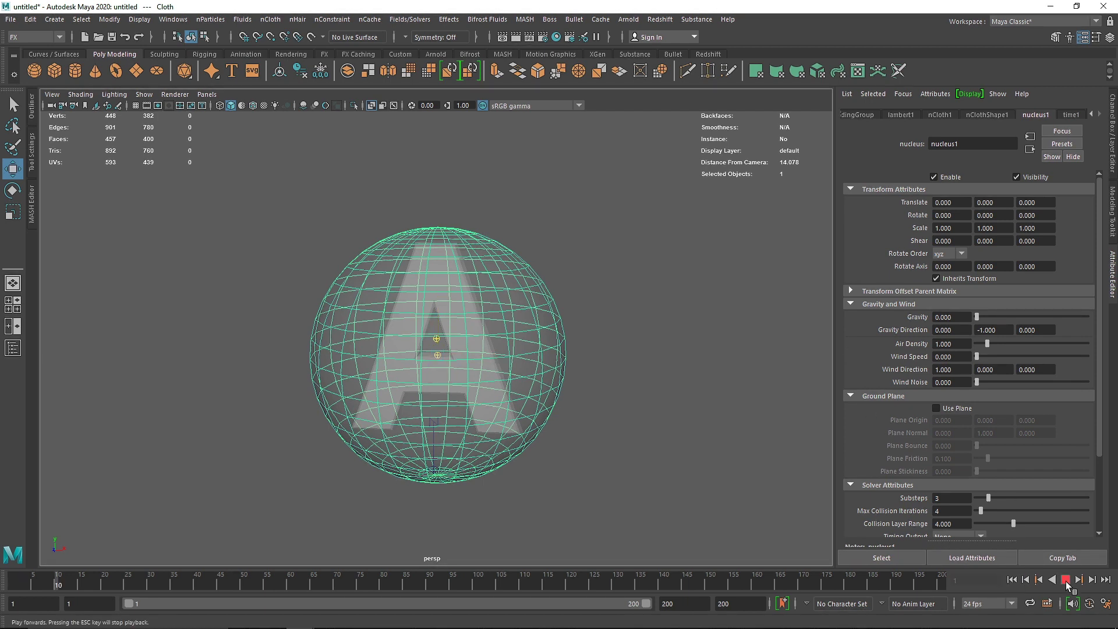
pyautogui.click(1012, 580)
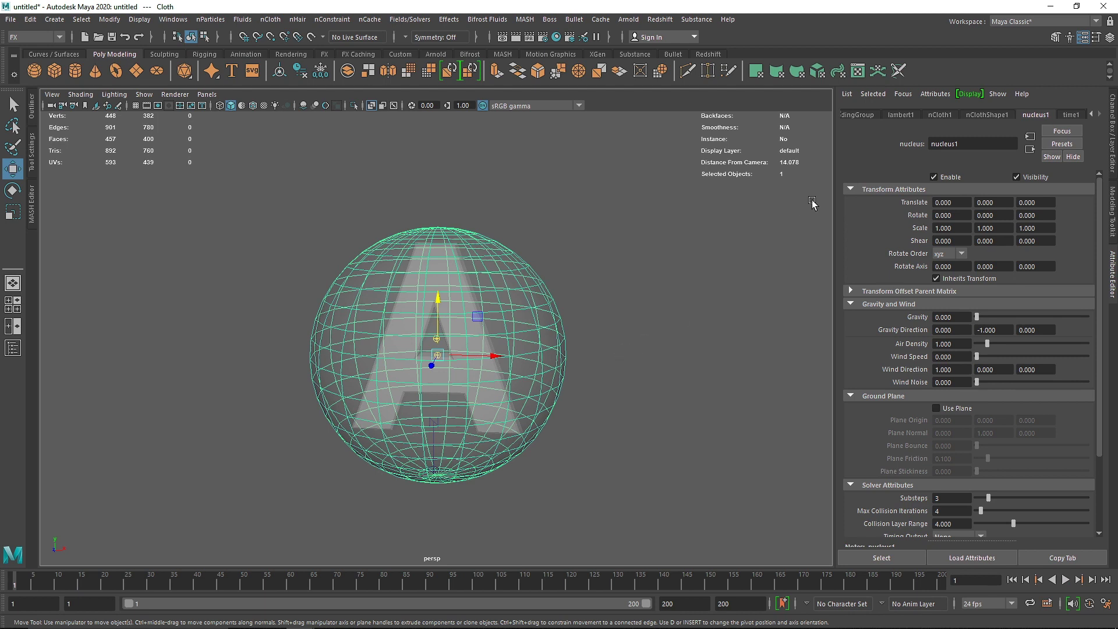
# - Set the cloth's nClothShape1 pressure to -1 and play the simulation briefly
pyautogui.click(987, 113)
pyautogui.click(889, 243)
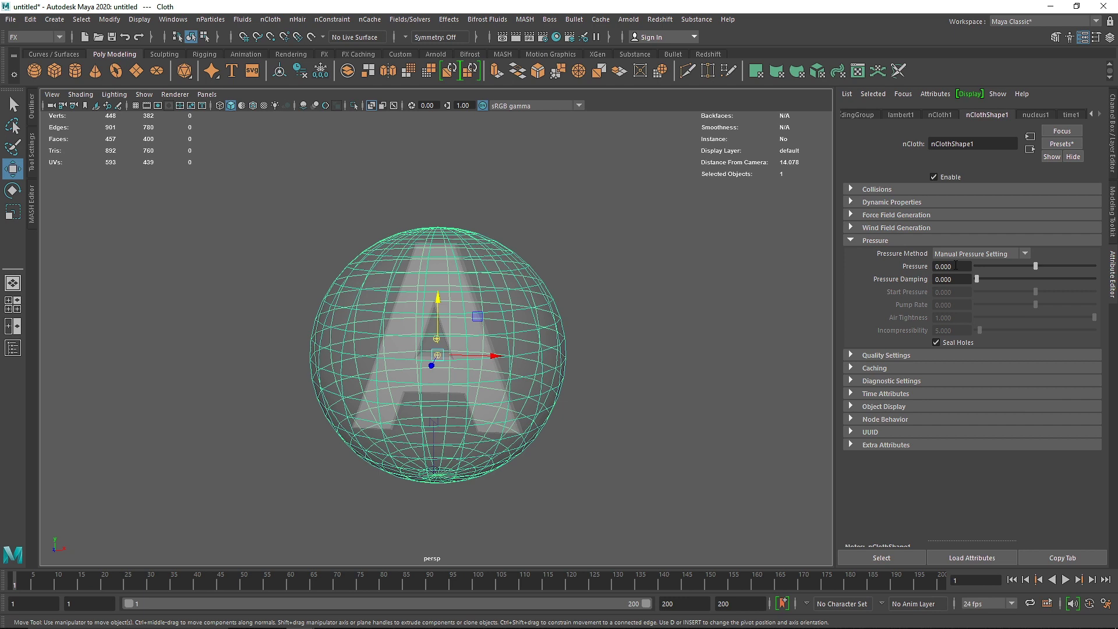
pyautogui.doubleClick(957, 267)
pyautogui.write('-1')
pyautogui.press('Return')
pyautogui.click(1069, 580)
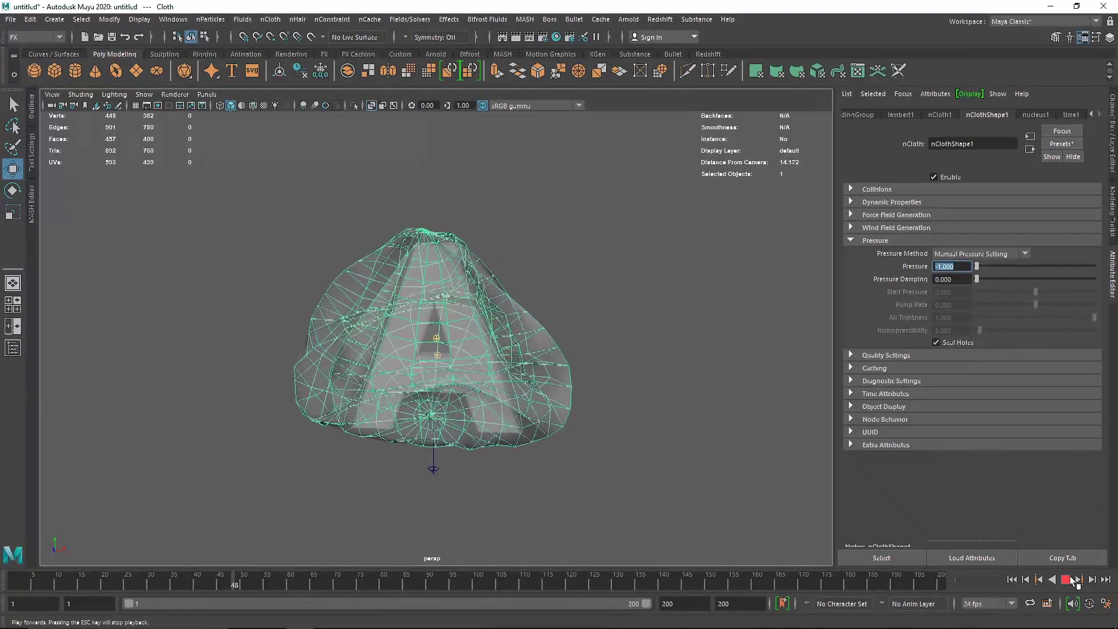
pyautogui.click(1069, 581)
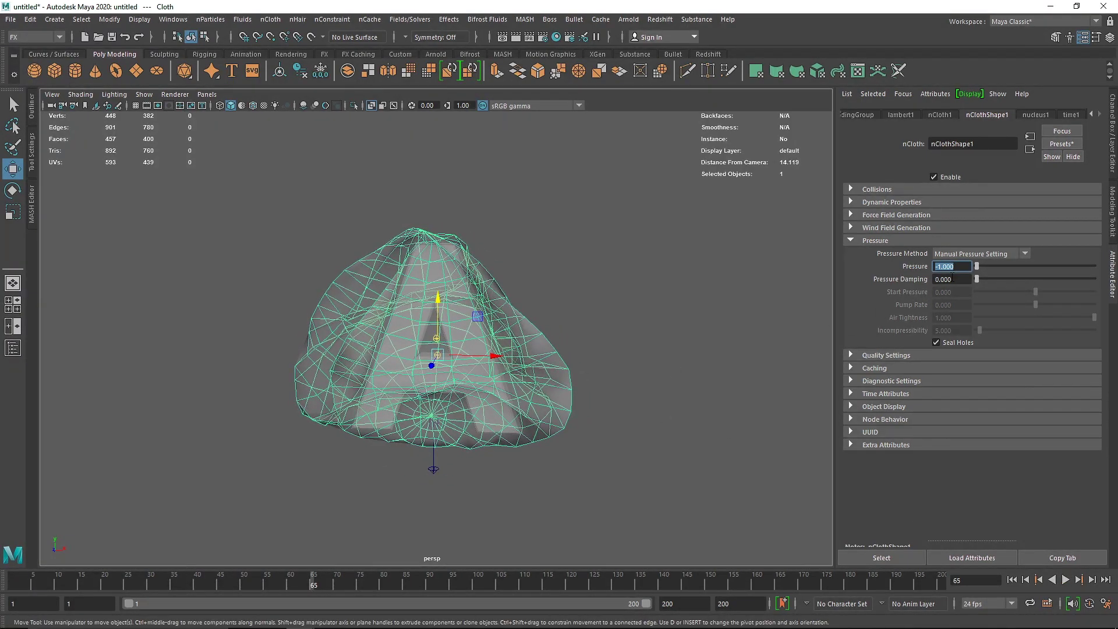
# - Set the cloth's pressure to -0.5, test the simulation from the first frame and rewind
pyautogui.press('Return')
pyautogui.click(1011, 580)
pyautogui.click(1065, 580)
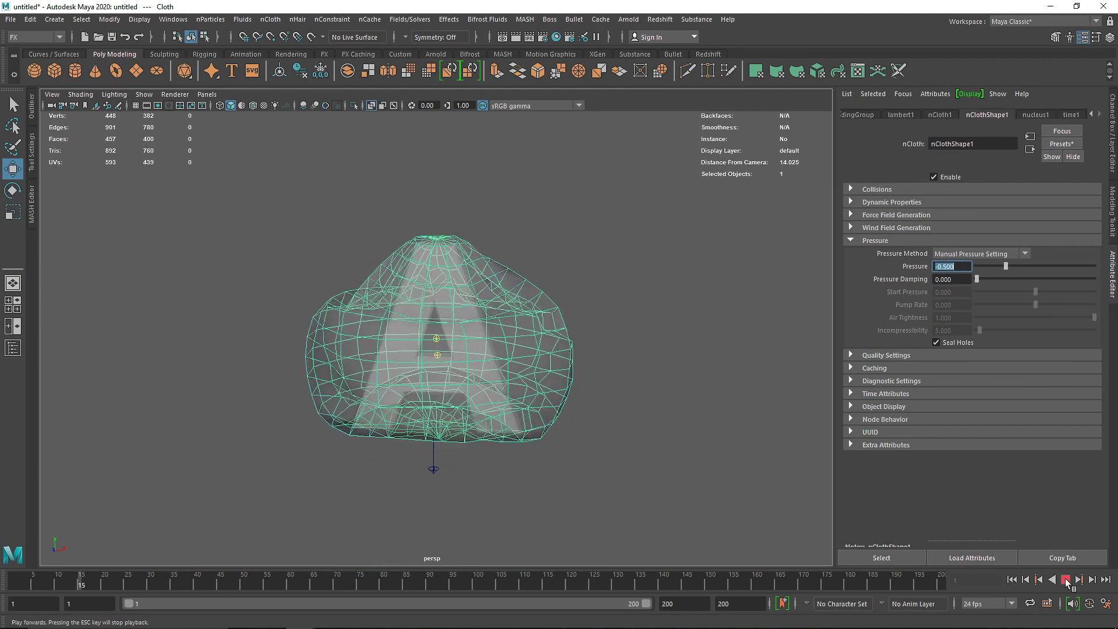
pyautogui.click(1066, 580)
pyautogui.click(1012, 580)
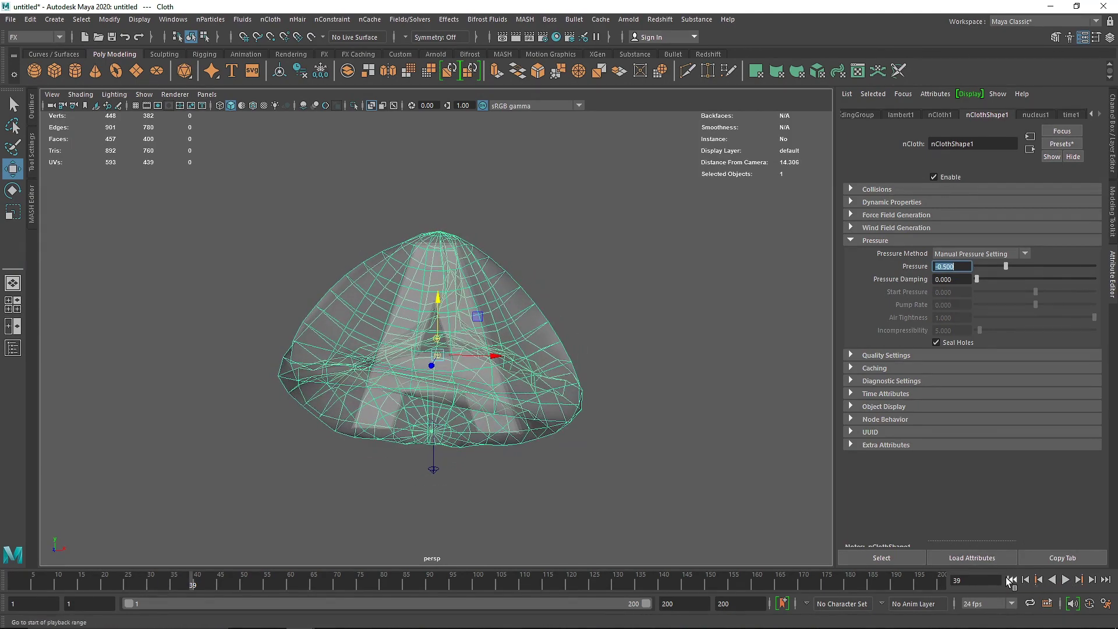
# - Move the sphere slightly along its depth axis in the wireframe side view to centre it around the letter
pyautogui.keyDown('alt'); pyautogui.moveTo(507, 433); pyautogui.dragTo(400, 394); pyautogui.keyUp('alt')
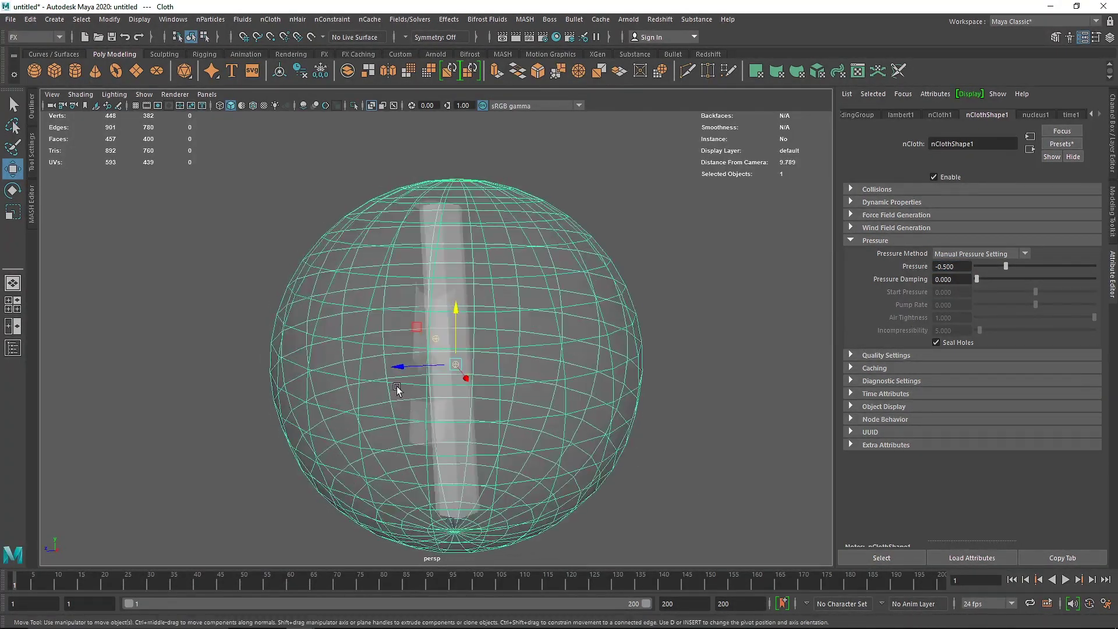
pyautogui.press('space')
pyautogui.press('space')
pyautogui.scroll(3, 455, 350)
pyautogui.scroll(1, 426, 324)
pyautogui.press('5')
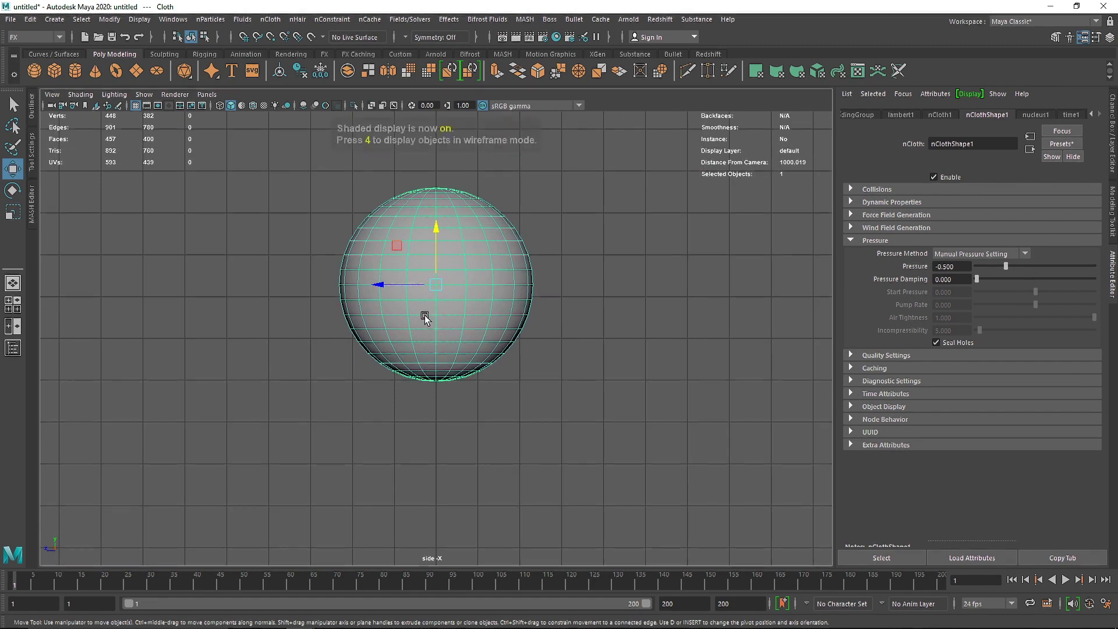
pyautogui.press('4')
pyautogui.moveTo(386, 287); pyautogui.dragTo(374, 286)
pyautogui.press('space')
pyautogui.press('space')
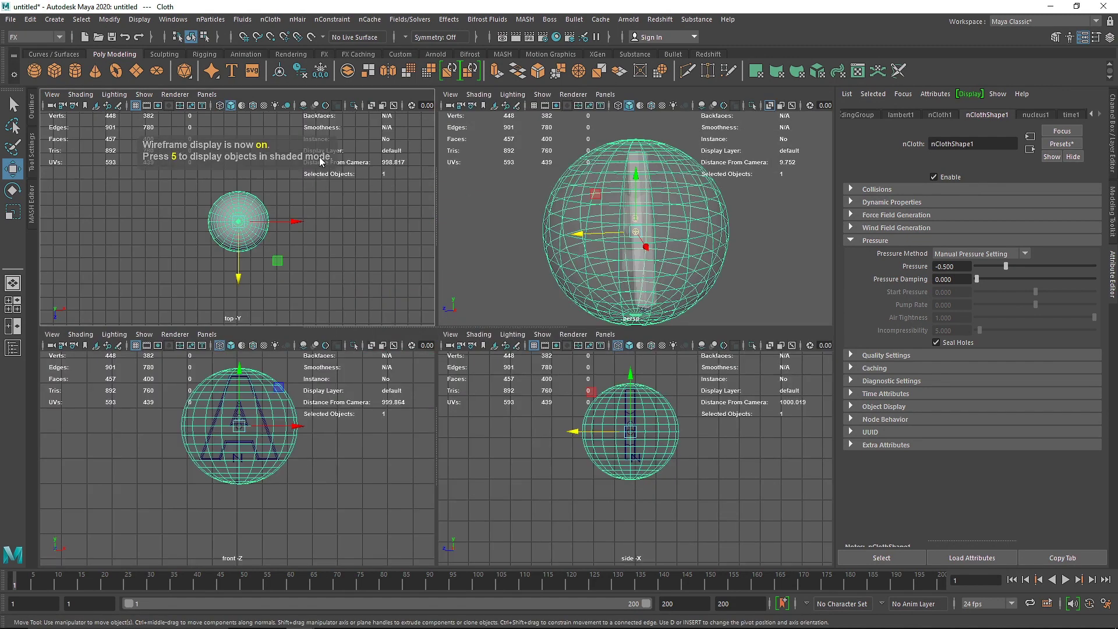
# - Scale the sphere down slightly along Z so that it encloses the letter more tightly in depth
pyautogui.keyDown('alt'); pyautogui.moveTo(449, 292); pyautogui.dragTo(548, 384); pyautogui.keyUp('alt')
pyautogui.press('space')
pyautogui.press('space')
pyautogui.press('r')
pyautogui.moveTo(373, 285); pyautogui.dragTo(382, 288)
pyautogui.press('space')
pyautogui.press('space')
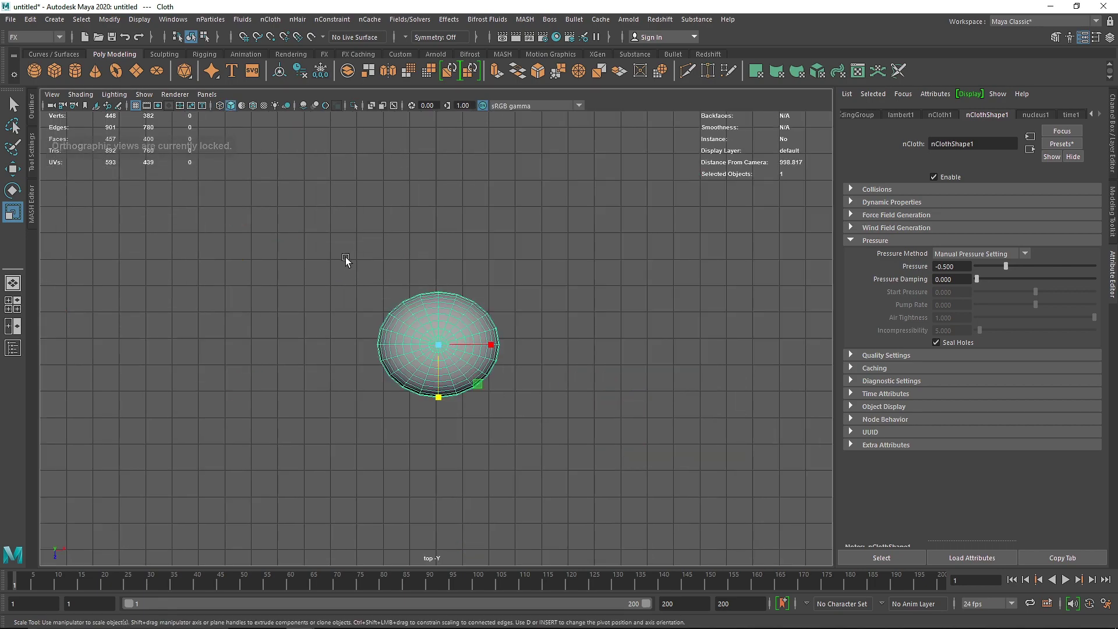
pyautogui.press('space')
pyautogui.press('space')
pyautogui.keyDown('alt'); pyautogui.moveTo(557, 282); pyautogui.dragTo(643, 294); pyautogui.keyUp('alt')
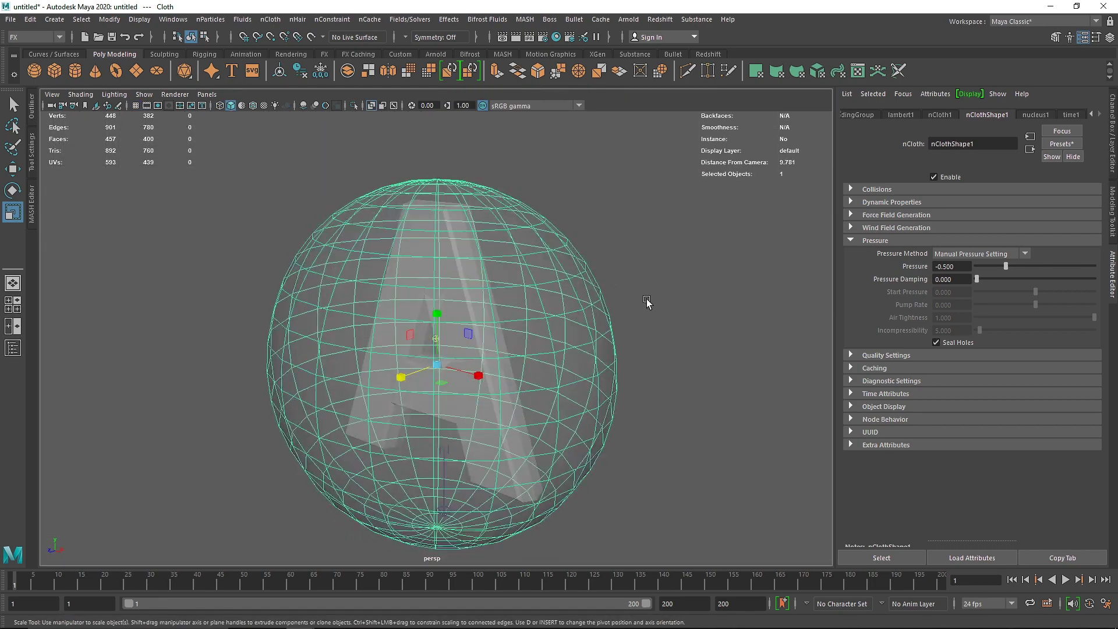
pyautogui.keyDown('alt'); pyautogui.moveTo(648, 300); pyautogui.dragTo(589, 344, button='right'); pyautogui.keyUp('alt')
pyautogui.keyDown('alt'); pyautogui.moveTo(589, 344); pyautogui.dragTo(613, 332); pyautogui.keyUp('alt')
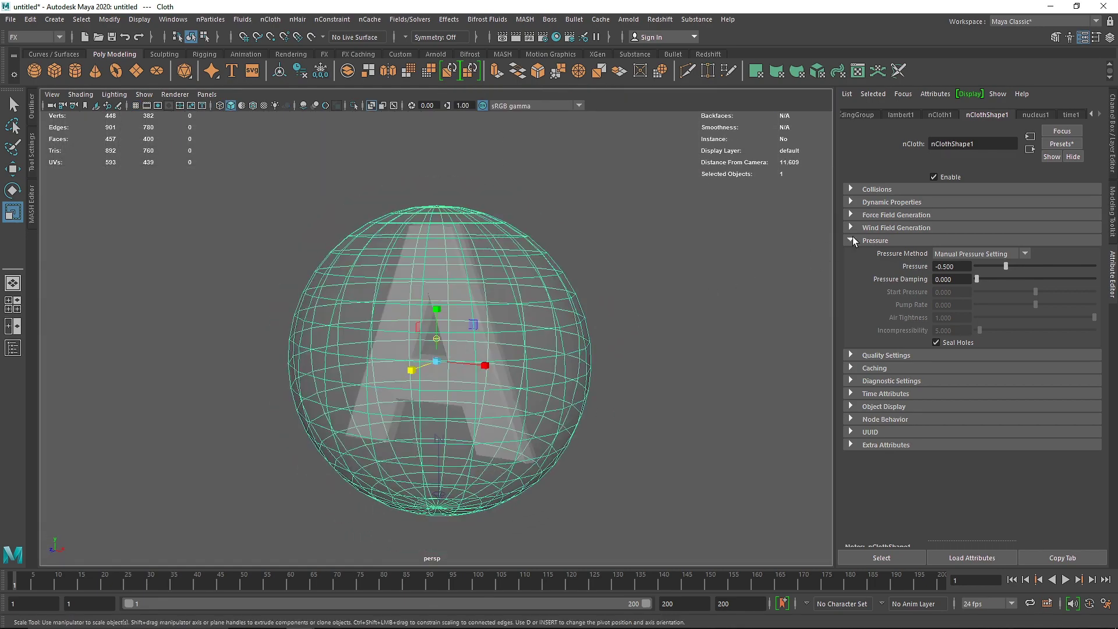
# - Set the cloth's stretch resistance to 10 in its dynamic properties, test the simulation and rewind
pyautogui.click(877, 203)
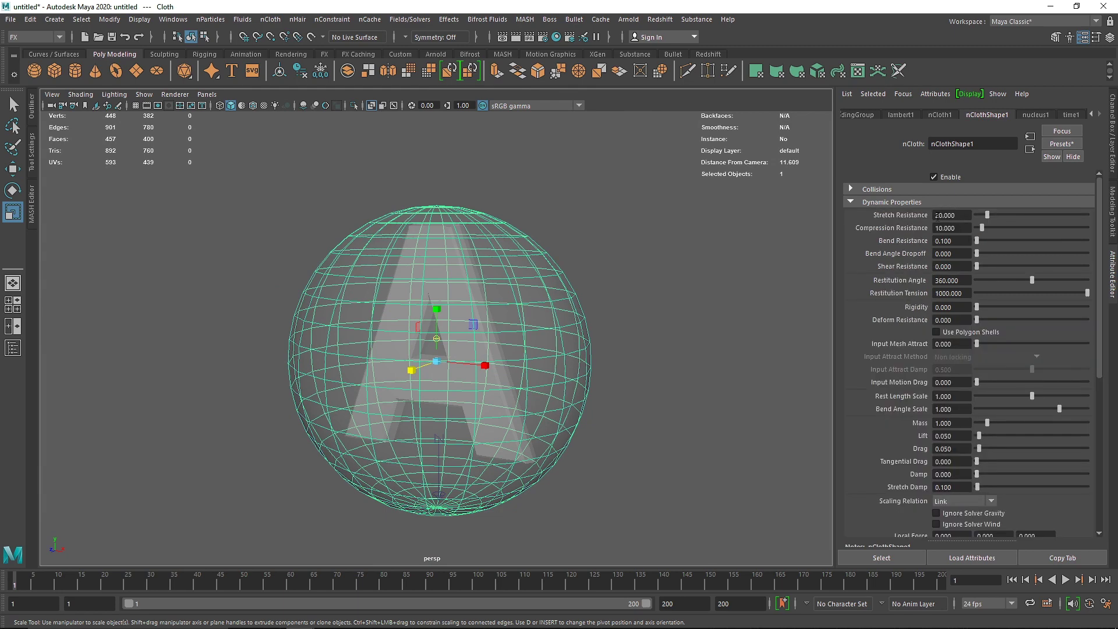
pyautogui.moveTo(973, 215); pyautogui.dragTo(942, 214)
pyautogui.write('10')
pyautogui.press('Return')
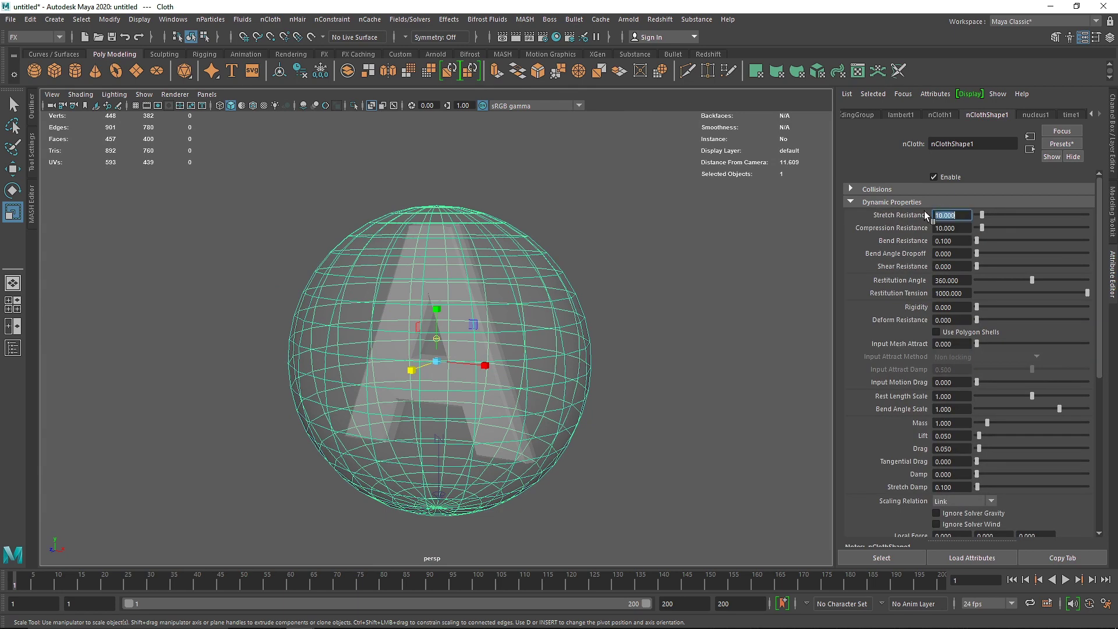
pyautogui.click(1066, 580)
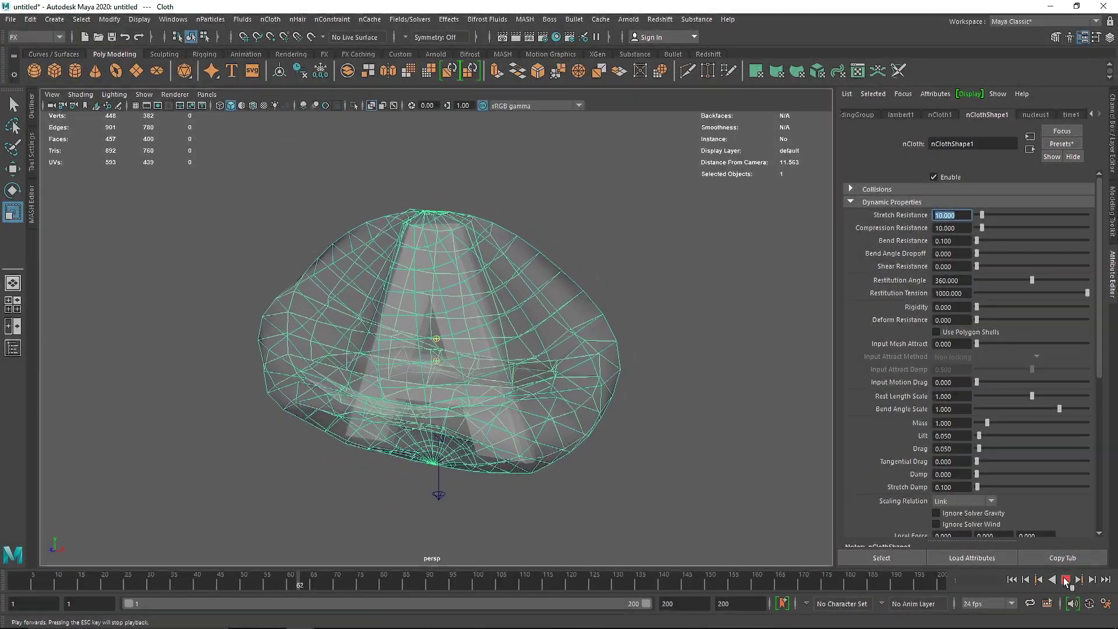
pyautogui.click(1066, 580)
pyautogui.click(1012, 580)
# - Set the sphere's axis and height subdivisions in polySphere1 to 30 each, then reselect the sphere
pyautogui.click(938, 114)
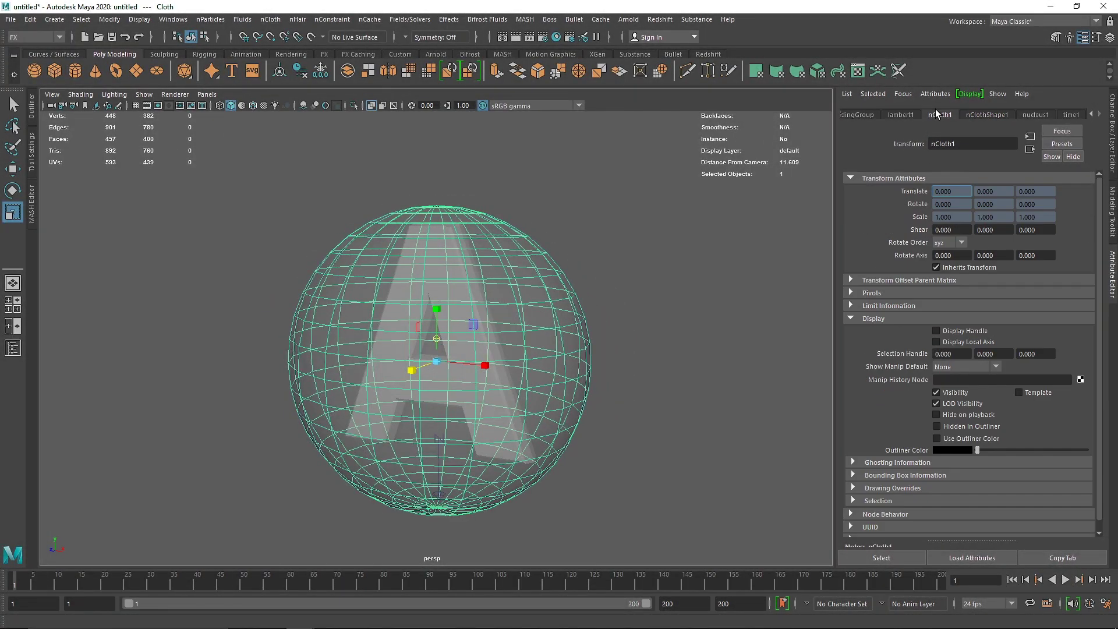
pyautogui.click(875, 114)
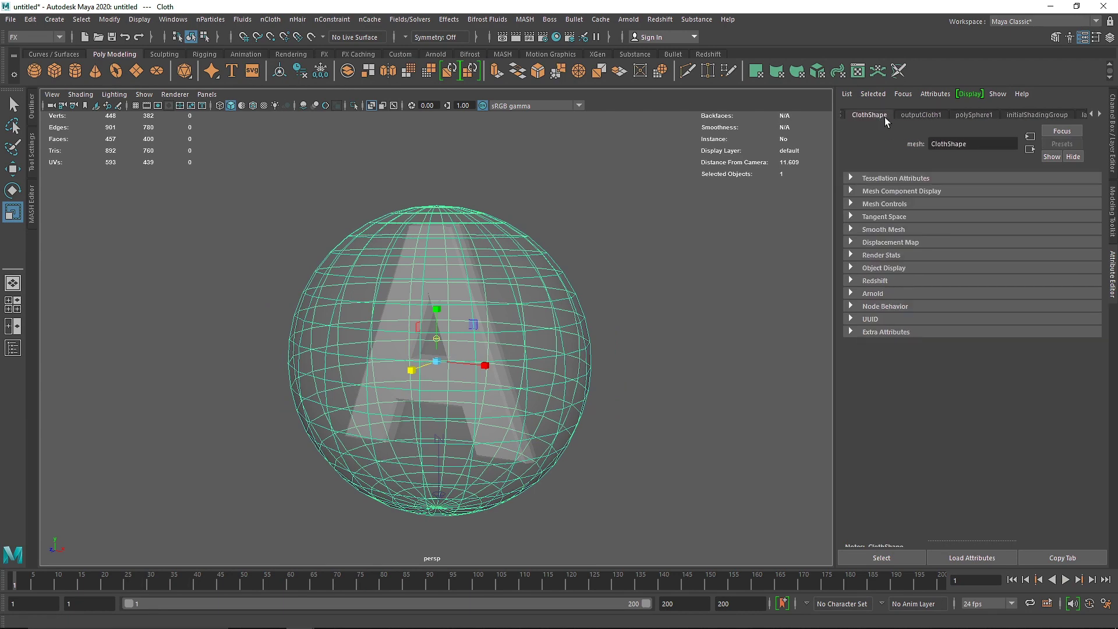
pyautogui.click(982, 114)
pyautogui.press('Tab')
pyautogui.write('30')
pyautogui.press('Tab')
pyautogui.write('30')
pyautogui.press('Return')
pyautogui.click(711, 295)
pyautogui.click(564, 305)
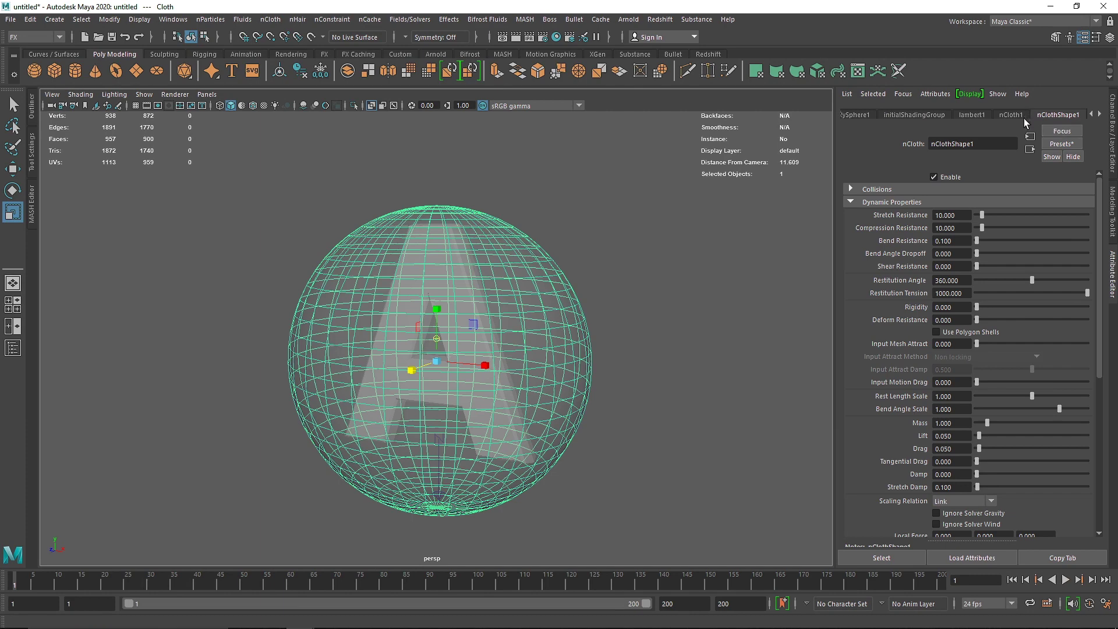
# - Set the cloth's compression resistance to 5 and play the simulation briefly
pyautogui.doubleClick(951, 228)
pyautogui.write('5')
pyautogui.press('Return')
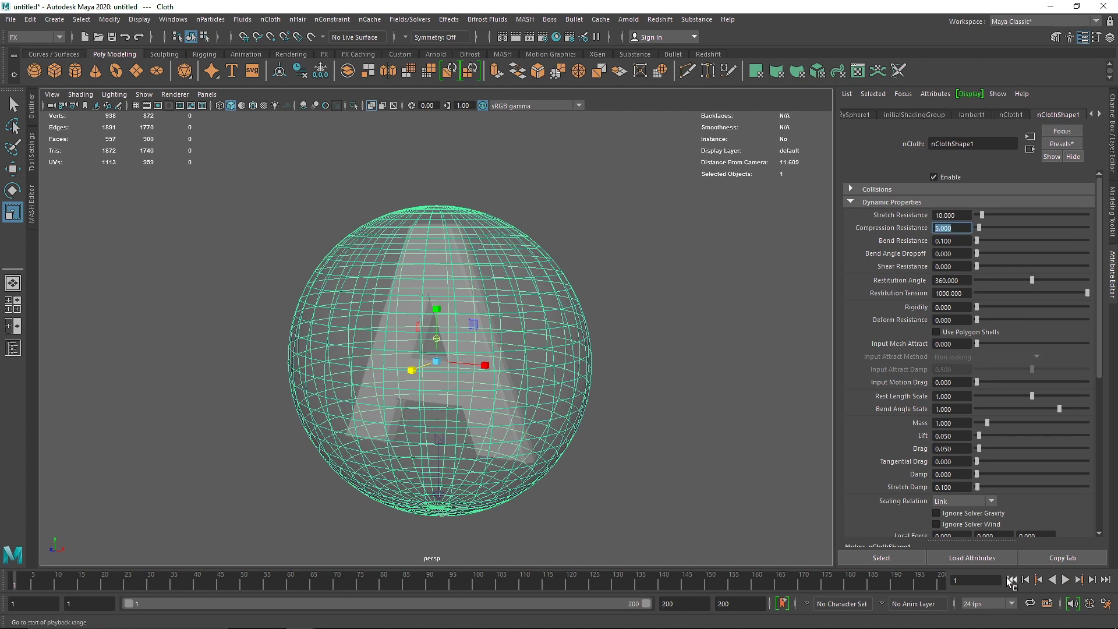
pyautogui.click(1066, 580)
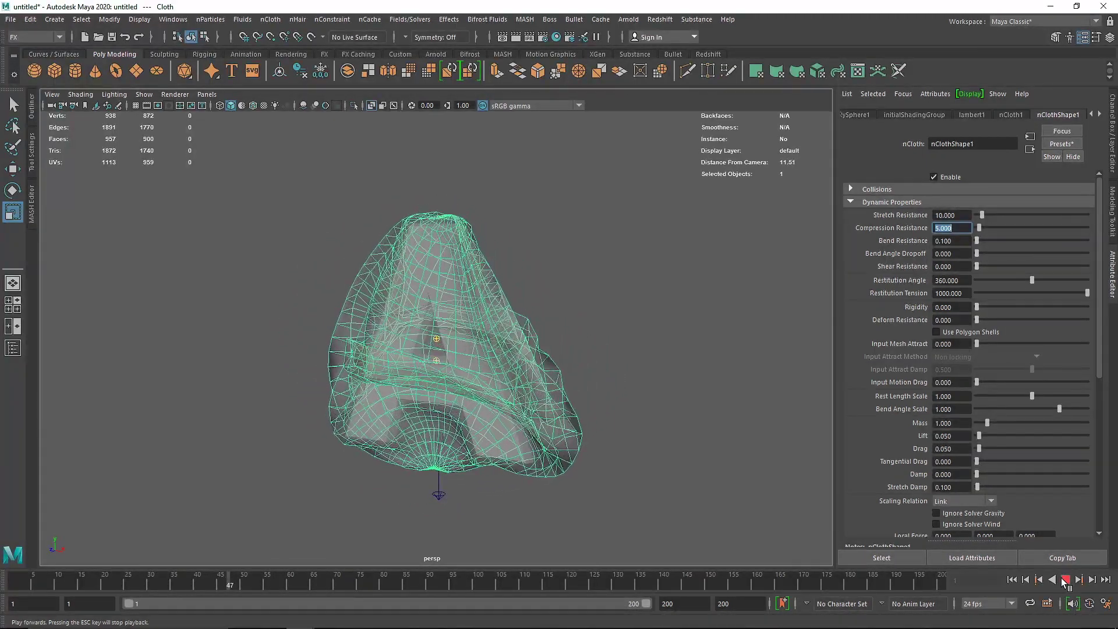
pyautogui.click(1066, 581)
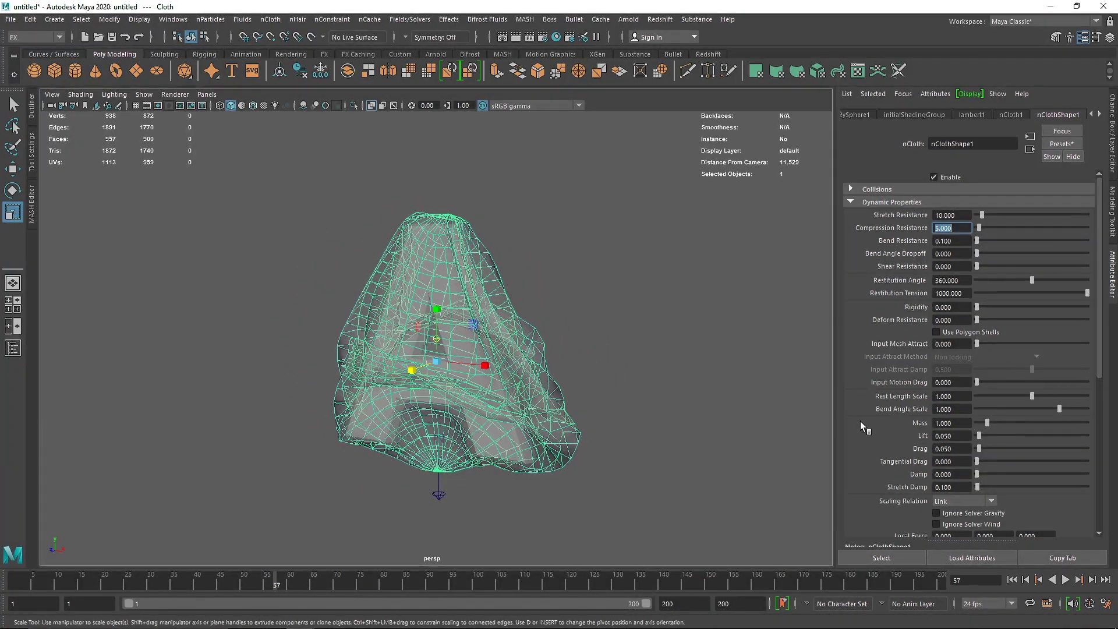
# - Set the cloth's mass to 0.2 and test the simulation from the first frame
pyautogui.click(946, 423)
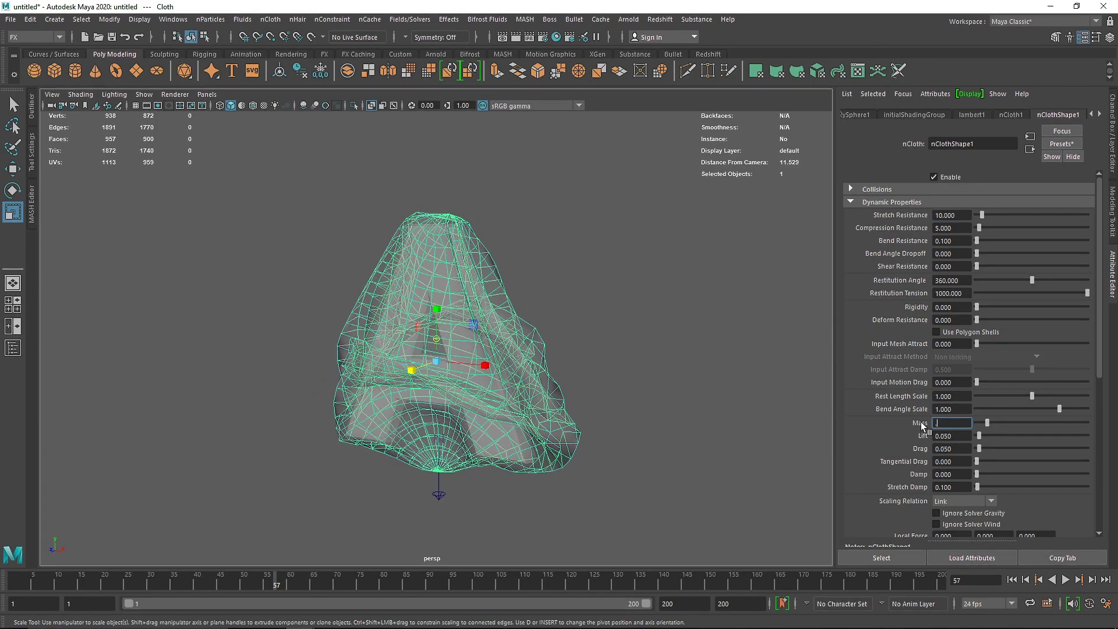
pyautogui.click(1013, 580)
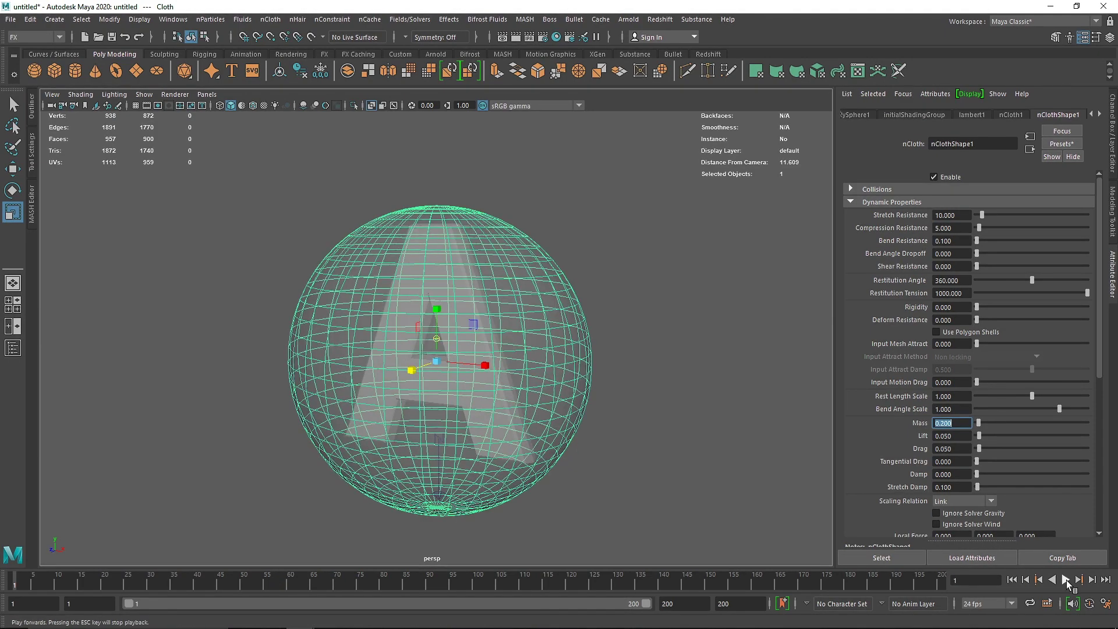
pyautogui.click(1067, 580)
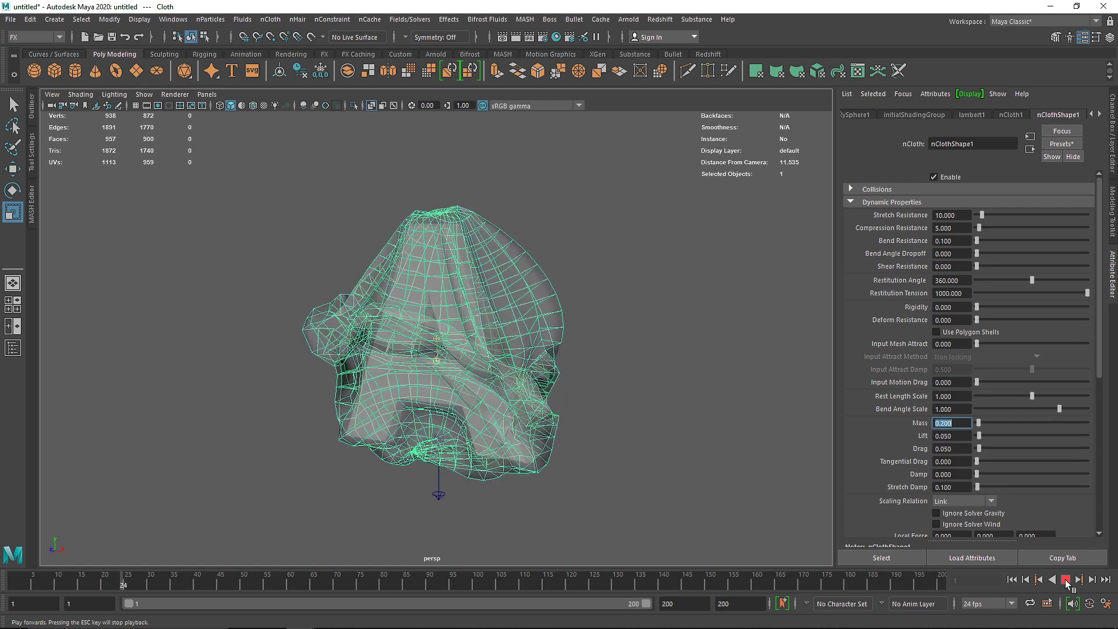
pyautogui.click(1066, 580)
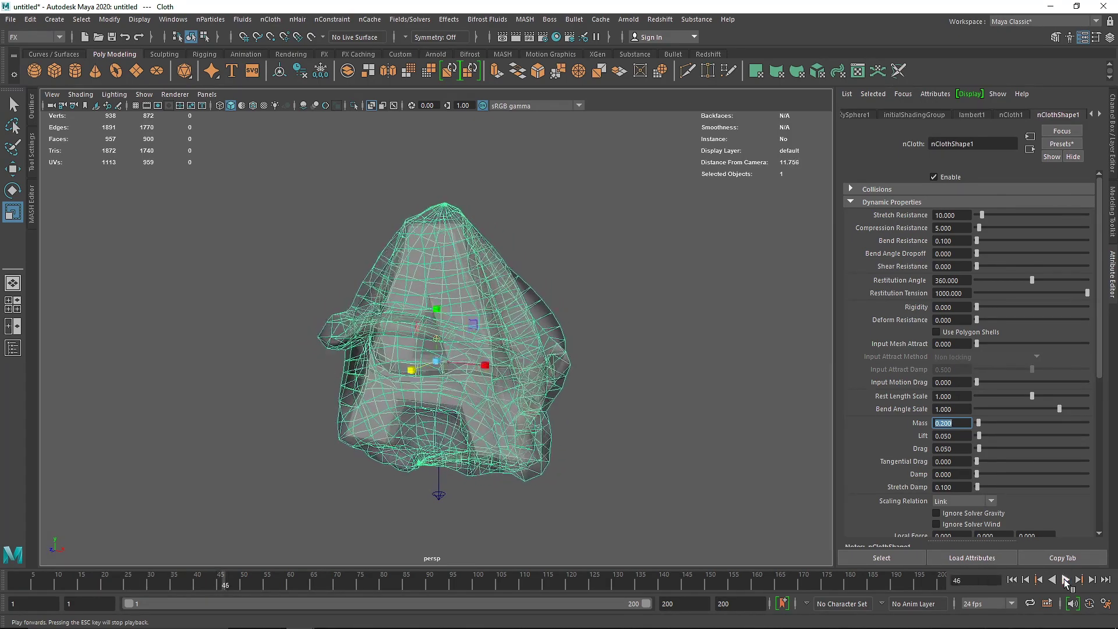
# - Set the cloth's drag to 1 and play the simulation from the first frame
pyautogui.click(969, 449)
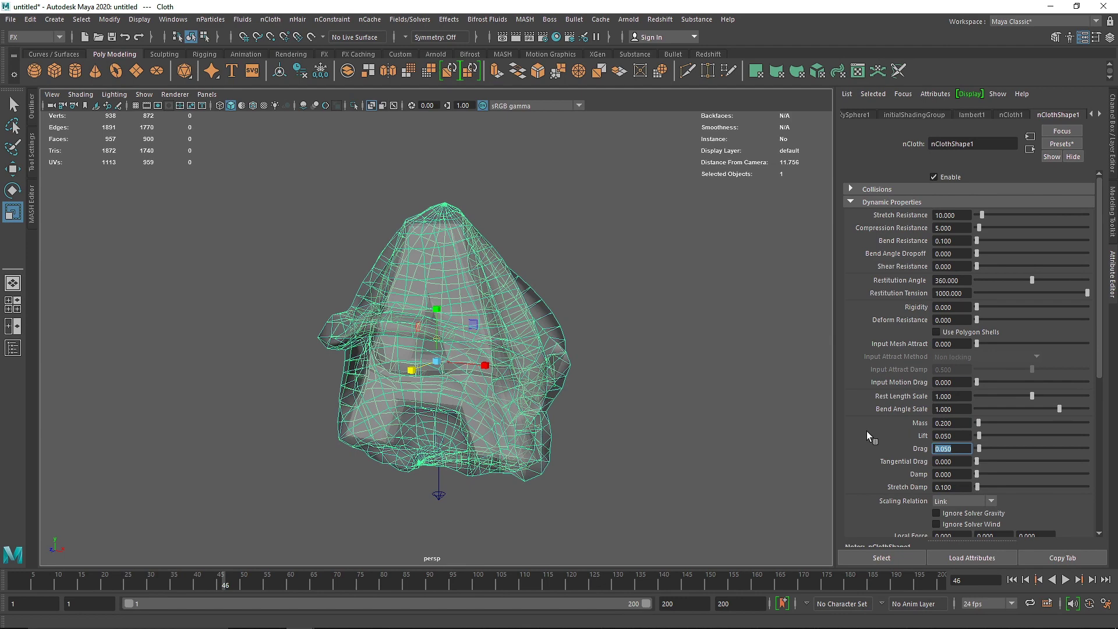
pyautogui.write('1')
pyautogui.press('Return')
pyautogui.click(1012, 580)
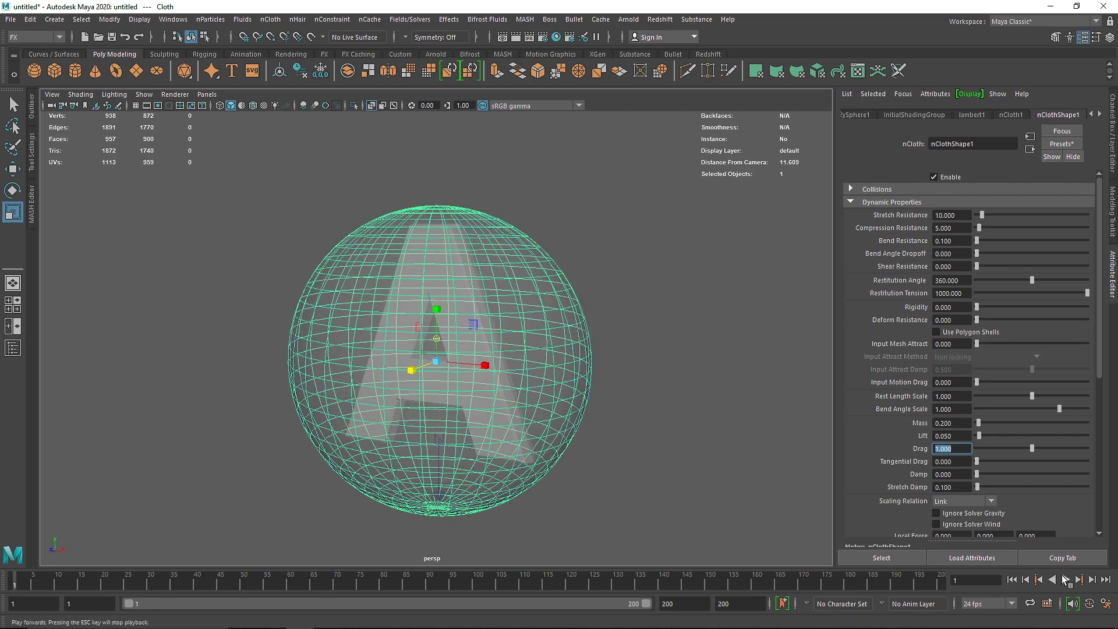
pyautogui.click(1066, 580)
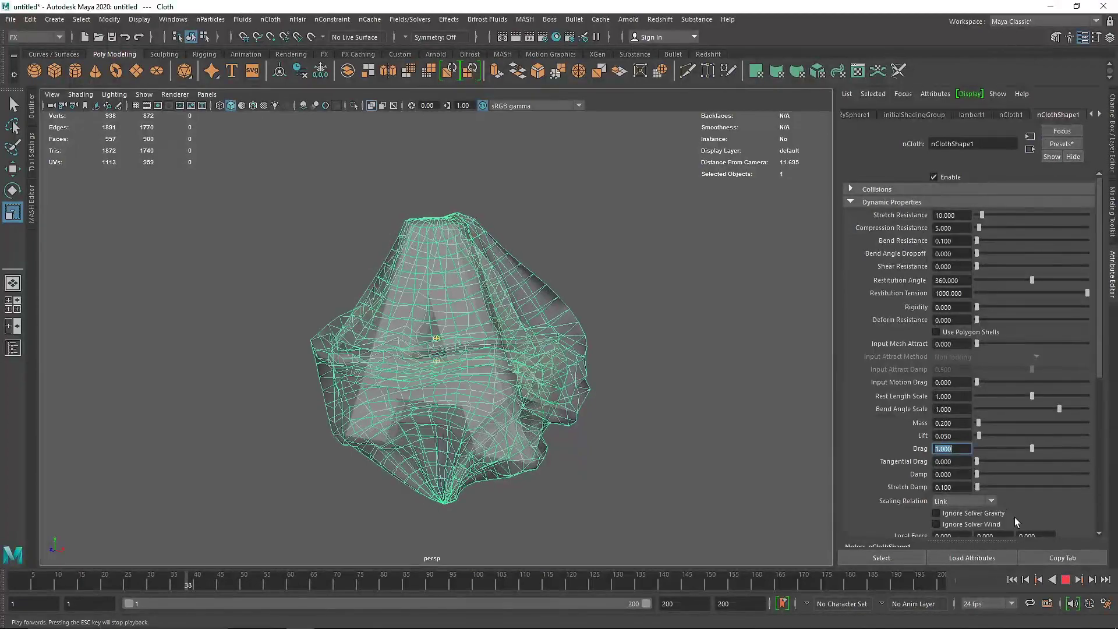
# - Set the cloth's drag to 2, play the simulation, examine the cloth from the side and rewind
pyautogui.click(1012, 580)
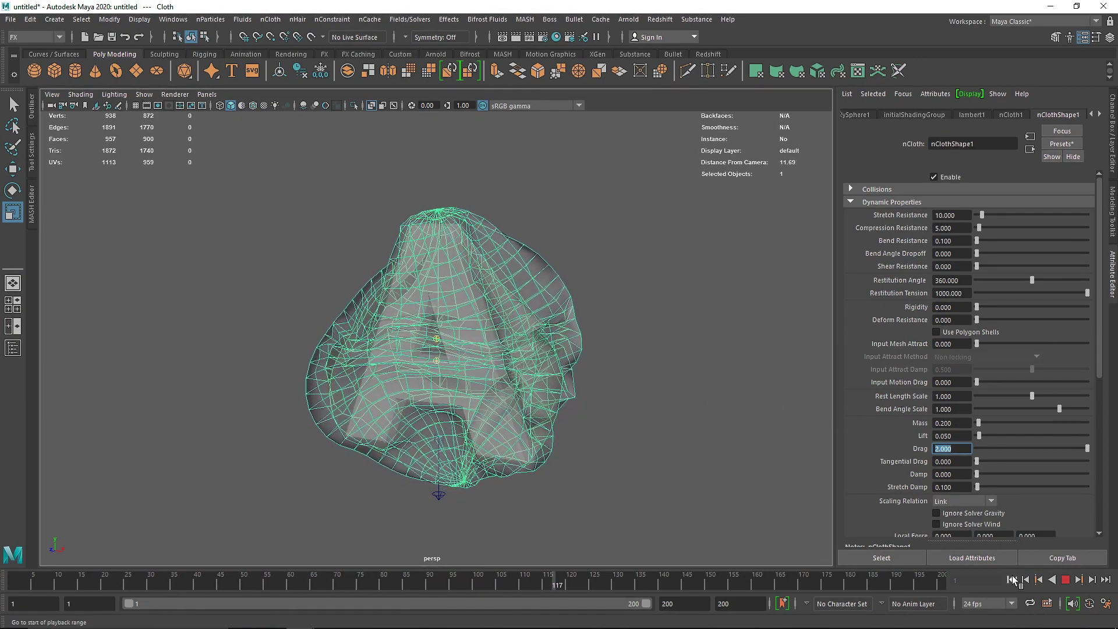
pyautogui.click(1065, 580)
pyautogui.scroll(5, 524, 325)
pyautogui.scroll(-5, 526, 327)
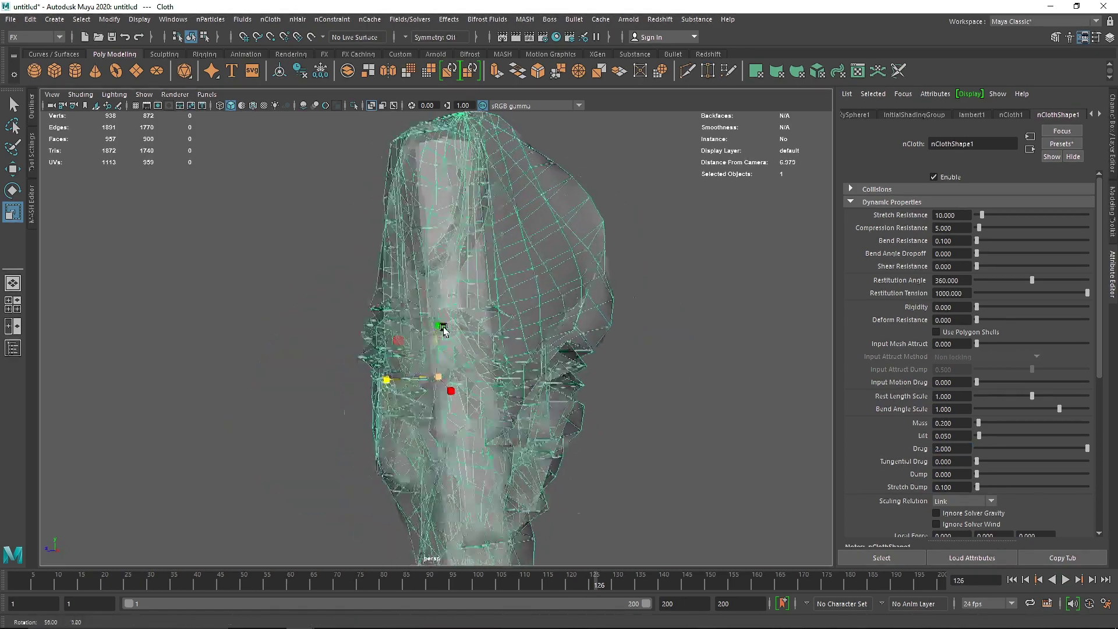
pyautogui.click(1012, 580)
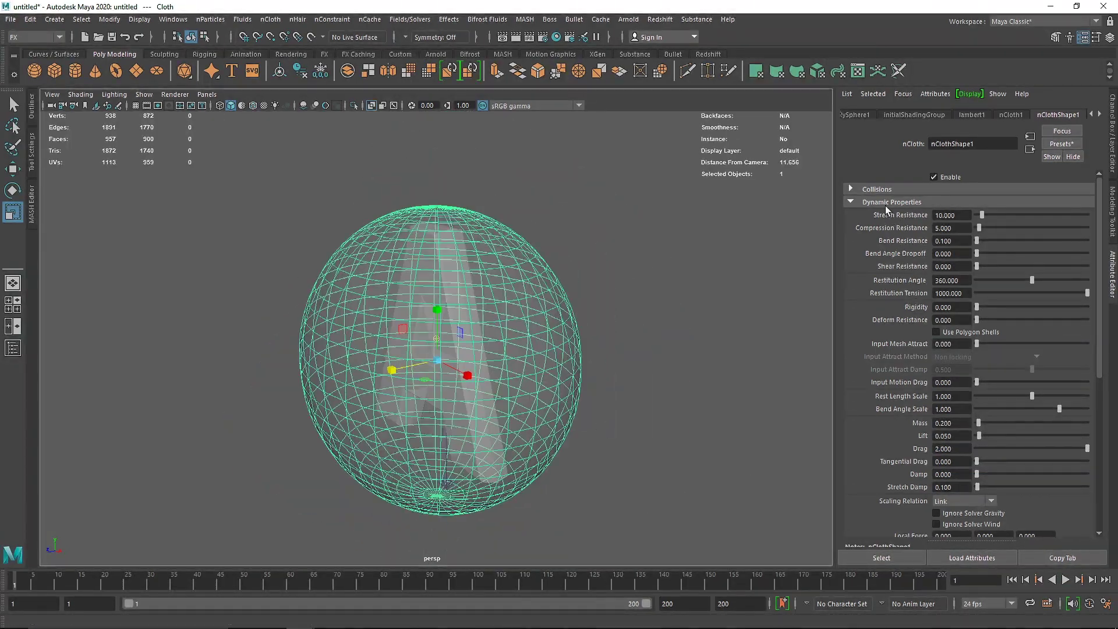
# - Set the cloth's collision friction to 0.8 and stickiness to 0.2, then play the simulation briefly
pyautogui.click(878, 189)
pyautogui.write('.8')
pyautogui.press('Tab')
pyautogui.write('.2')
pyautogui.press('Return')
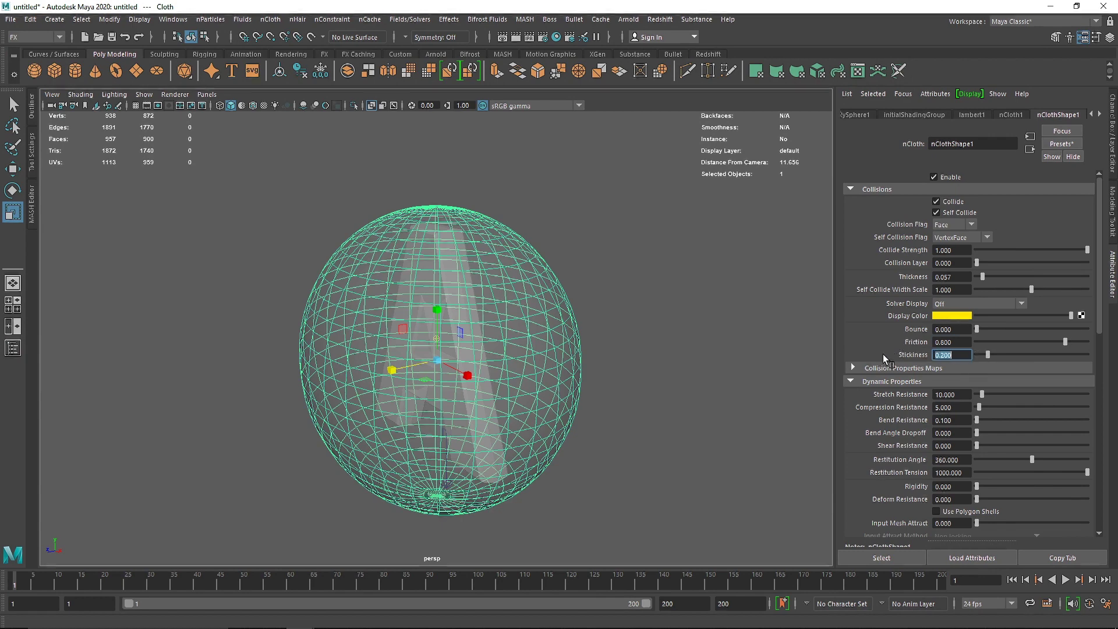
pyautogui.click(1066, 580)
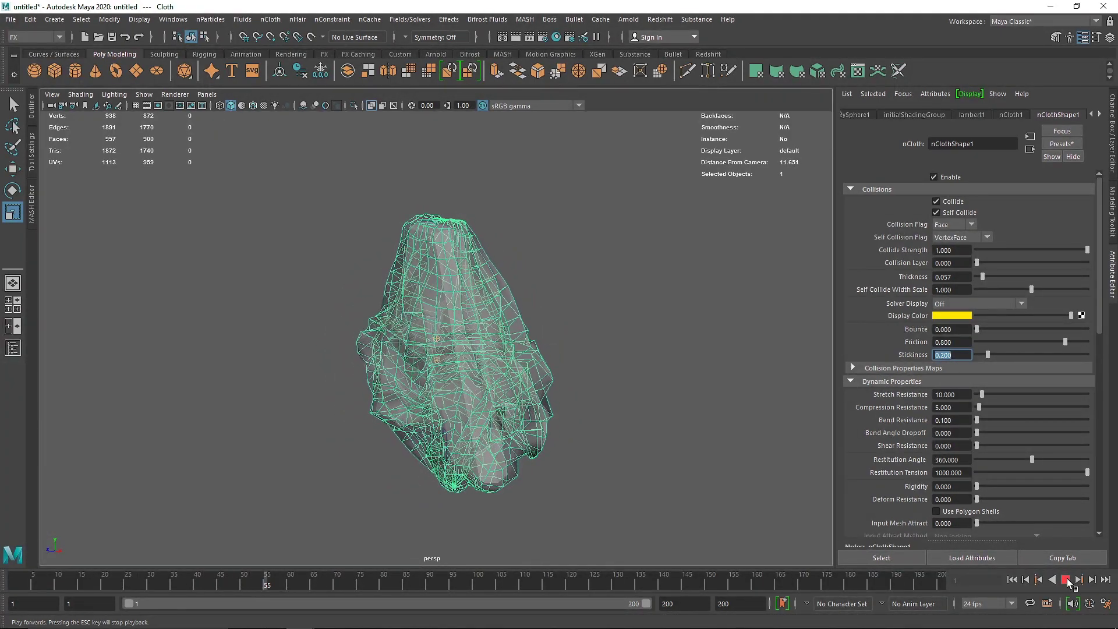
pyautogui.click(1067, 581)
# - Turn on smooth mesh preview for the cloth and deselect it to examine its folds
pyautogui.keyDown('alt'); pyautogui.moveTo(483, 402); pyautogui.dragTo(569, 404); pyautogui.keyUp('alt')
pyautogui.press('3')
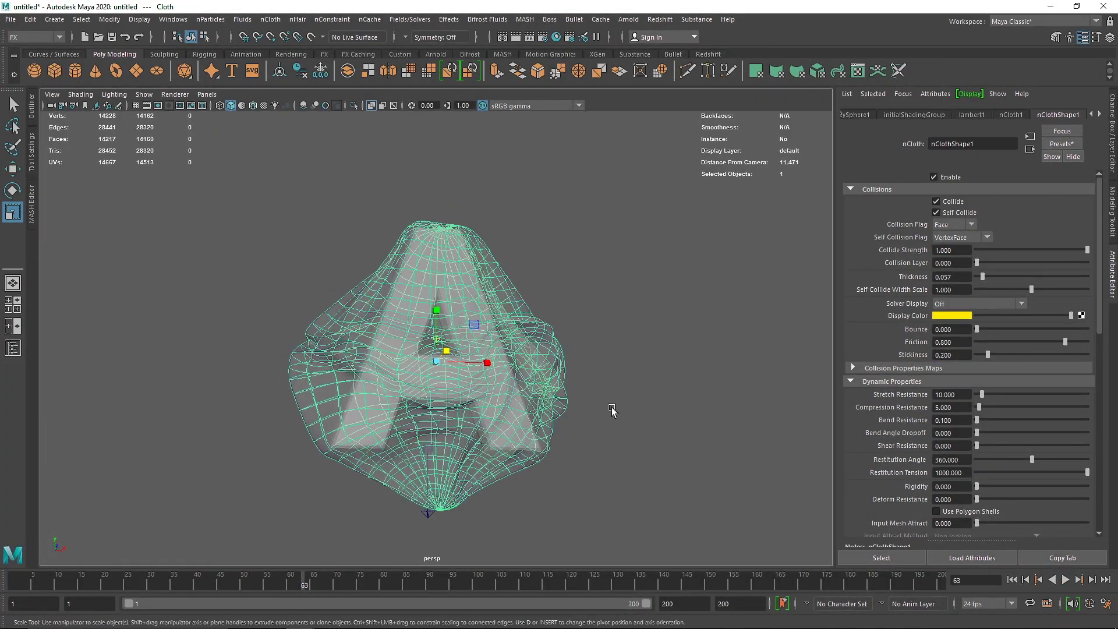
pyautogui.click(610, 405)
pyautogui.keyDown('alt'); pyautogui.moveTo(594, 349); pyautogui.dragTo(551, 385); pyautogui.keyUp('alt')
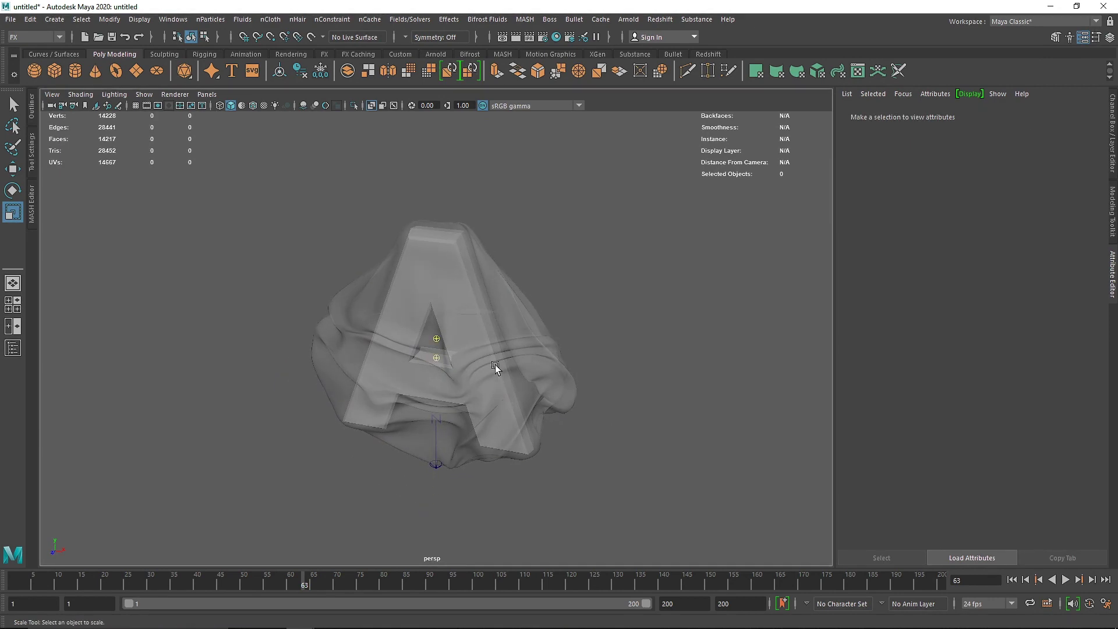
# - Turn off X-ray display, inspect the draped letter, reselect the cloth and return to the first frame
pyautogui.click(371, 106)
pyautogui.keyDown('alt'); pyautogui.moveTo(519, 243); pyautogui.dragTo(541, 251); pyautogui.keyUp('alt')
pyautogui.click(523, 311)
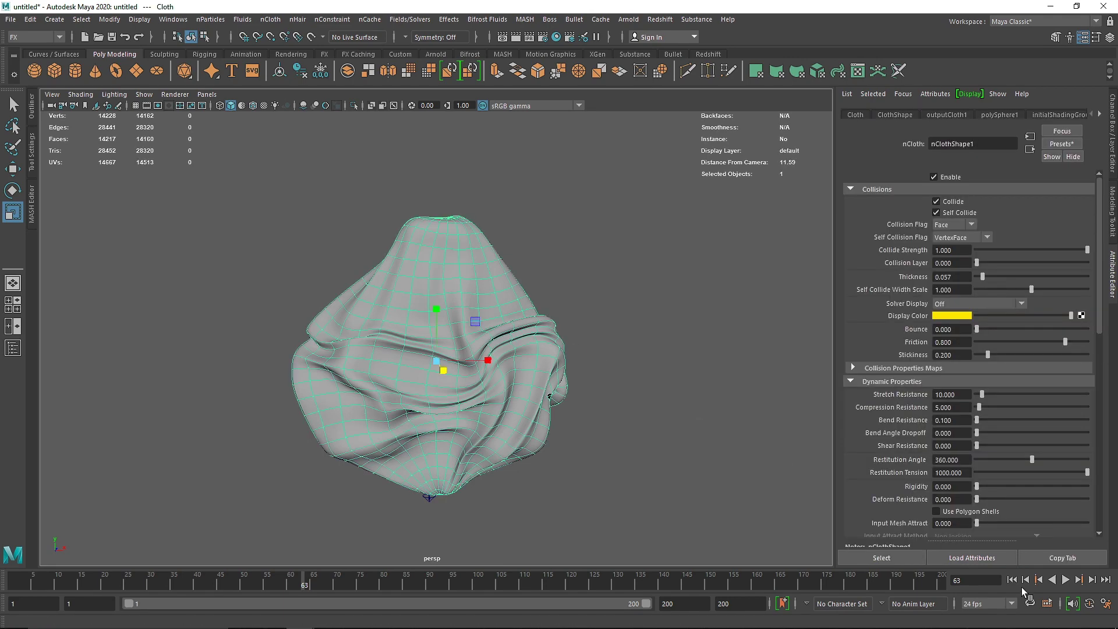
pyautogui.click(1013, 580)
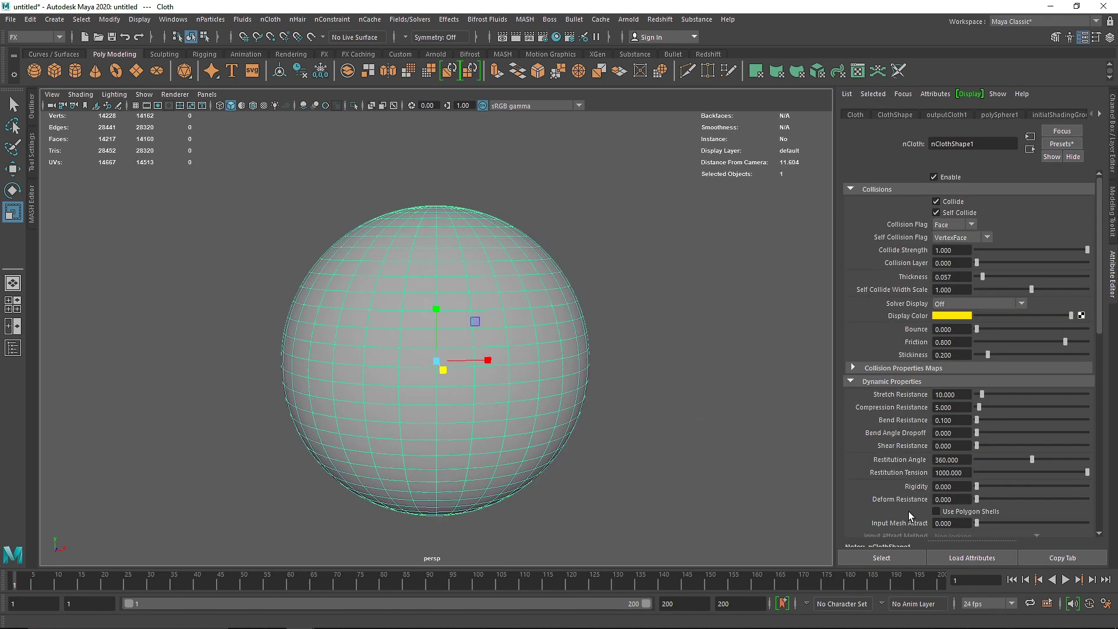
# - Turn on X-ray display and set the cloth's Self Collide Width Scale to 1.2
pyautogui.scroll(2, 531, 323)
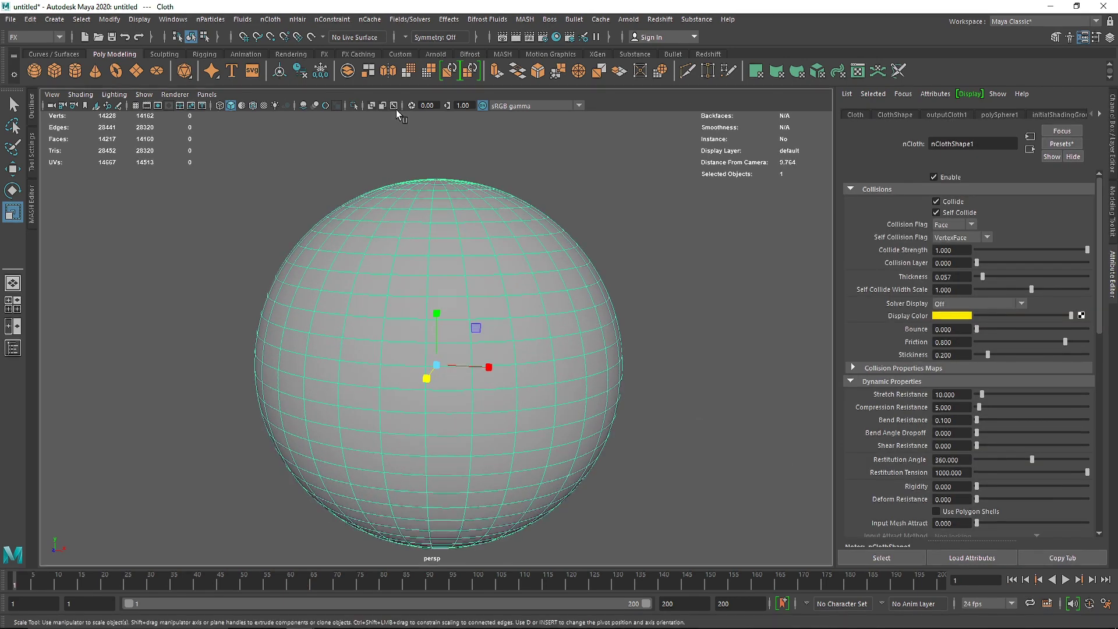
pyautogui.click(371, 105)
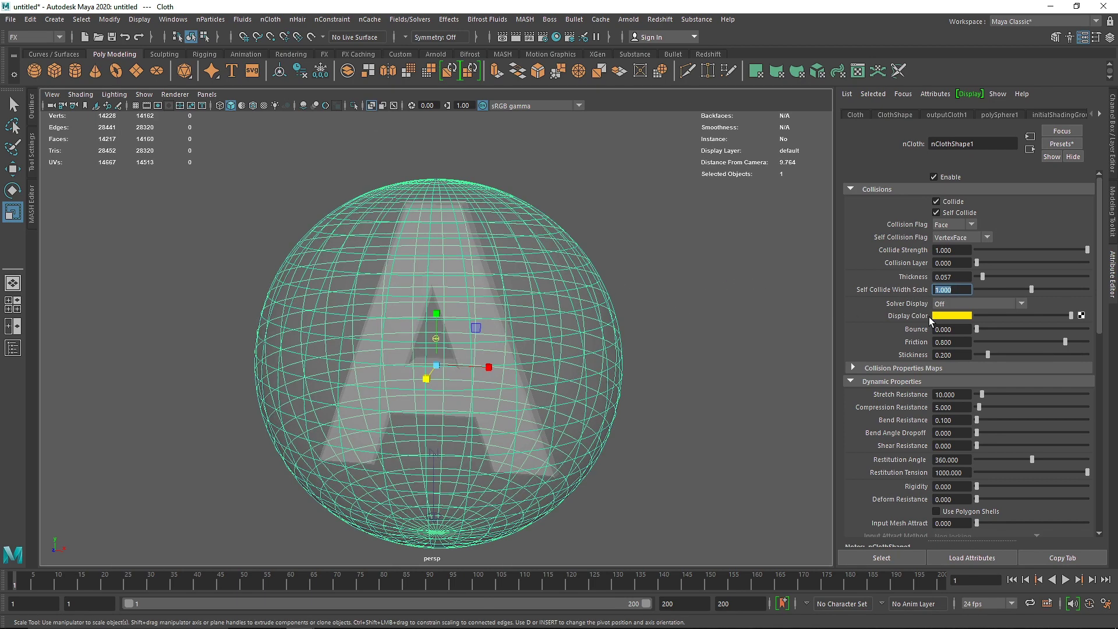
pyautogui.write('1.2')
pyautogui.press('Return')
pyautogui.scroll(-3, 928, 430)
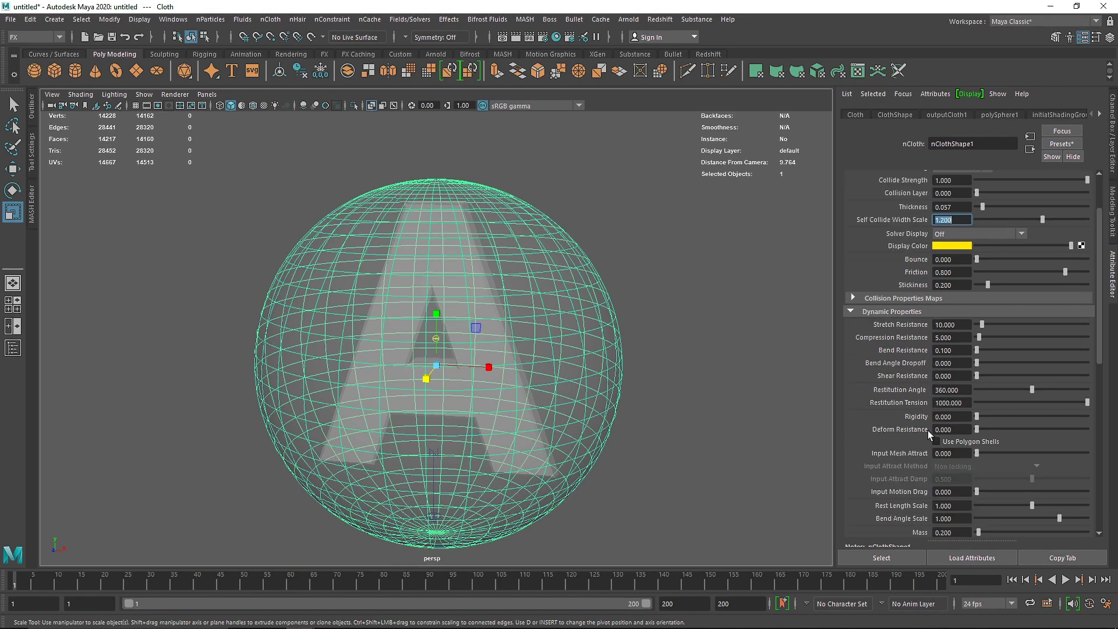
# - Review the cloth's dynamic and pressure settings, then play the simulation briefly and stop it
pyautogui.click(955, 338)
pyautogui.scroll(-2, 943, 455)
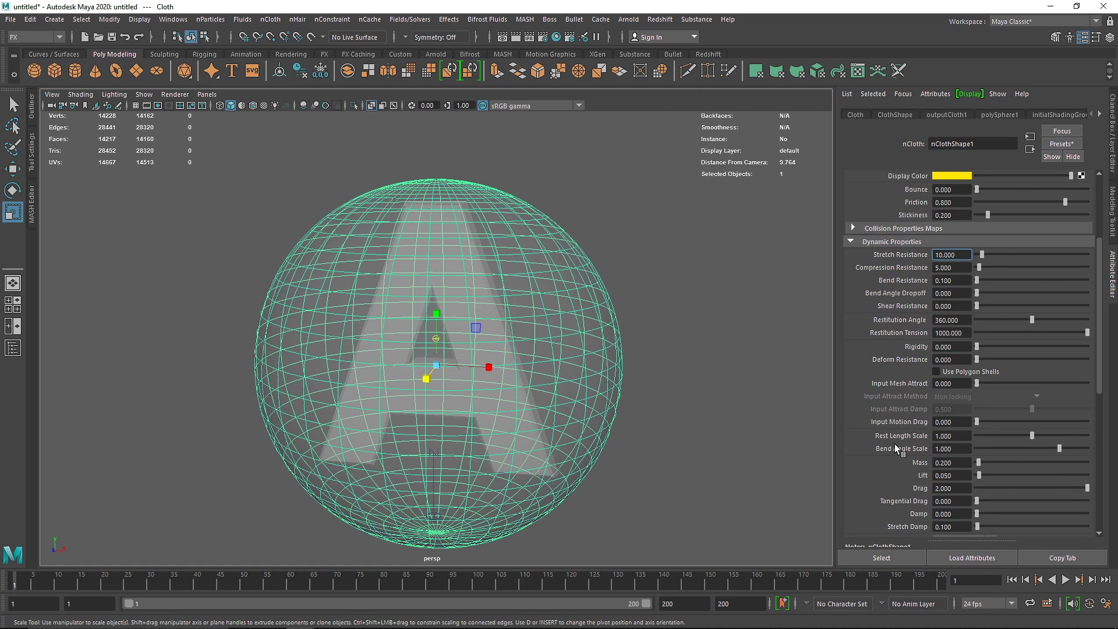
pyautogui.click(945, 488)
pyautogui.scroll(-1, 945, 488)
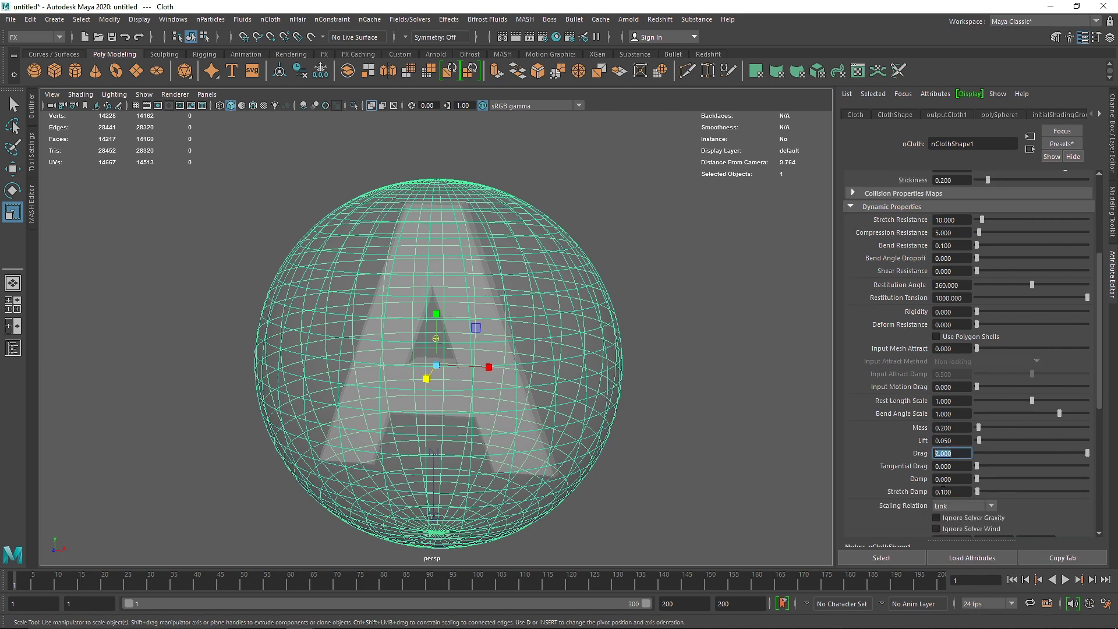
pyautogui.scroll(-4, 915, 479)
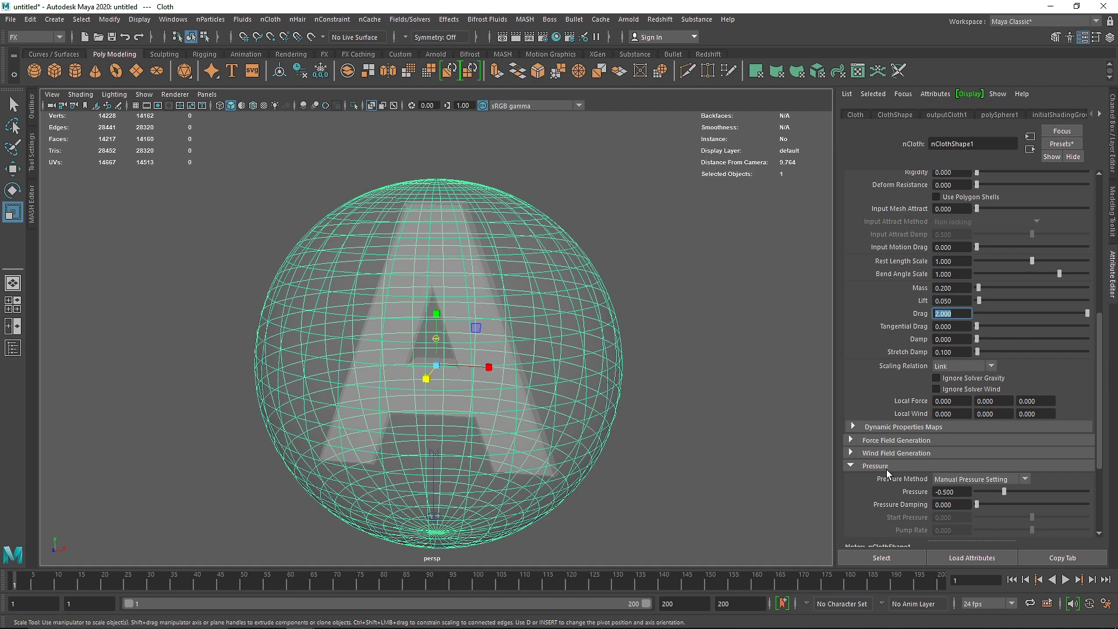
pyautogui.click(968, 492)
pyautogui.click(1066, 580)
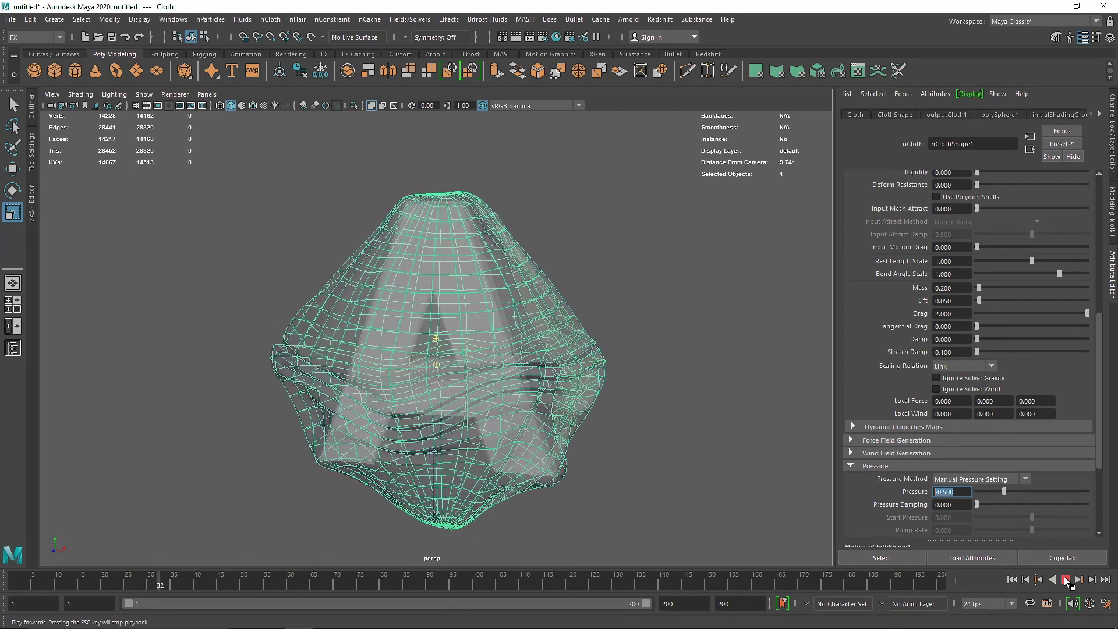
pyautogui.click(1066, 580)
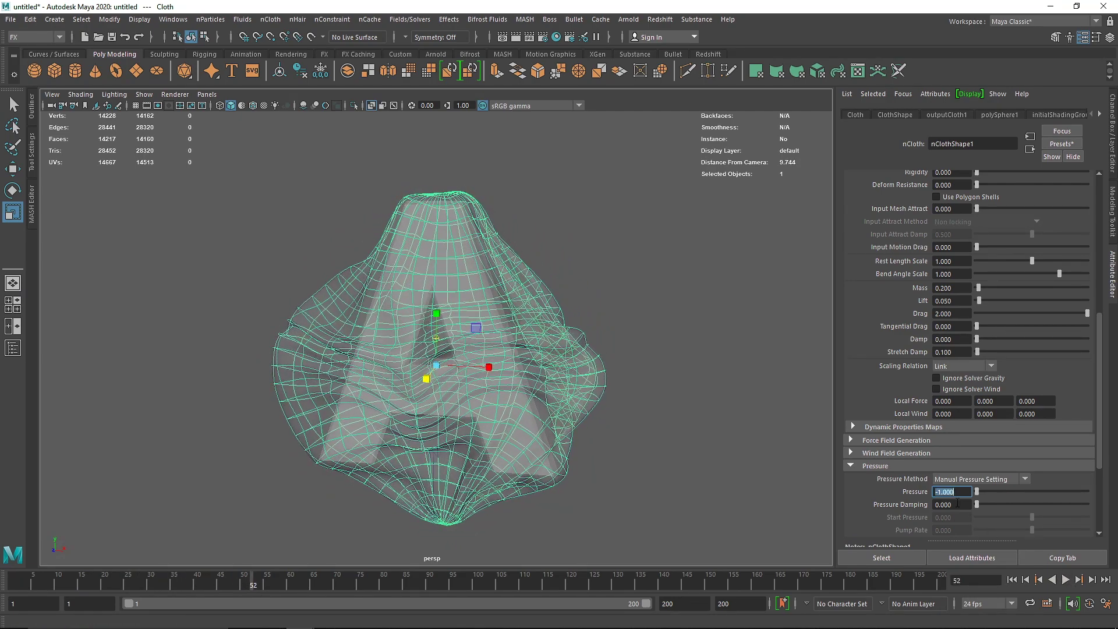
# - Set the cloth's pressure to -1, then rewind and play the simulation briefly
pyautogui.click(1011, 580)
pyautogui.click(1066, 580)
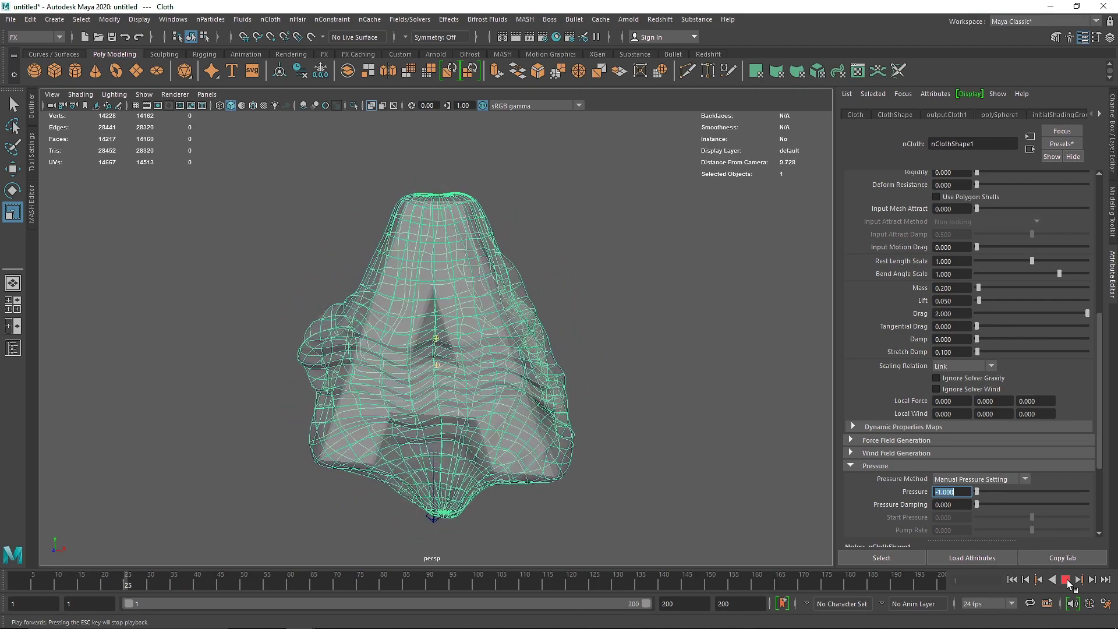
pyautogui.click(1067, 580)
# - Deselect the cloth, turn off X-ray display and examine the wrinkles up close from several angles
pyautogui.click(596, 361)
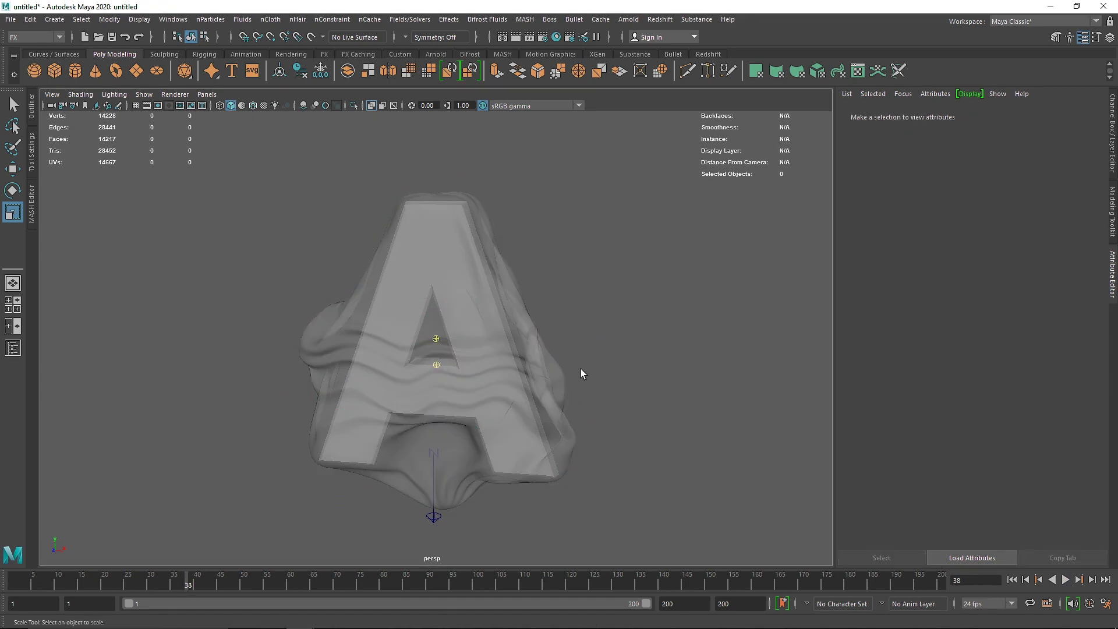
pyautogui.click(371, 106)
pyautogui.keyDown('alt'); pyautogui.moveTo(424, 233); pyautogui.dragTo(586, 235); pyautogui.keyUp('alt')
pyautogui.scroll(5, 433, 336)
pyautogui.keyDown('alt'); pyautogui.moveTo(434, 336); pyautogui.dragTo(457, 328); pyautogui.keyUp('alt')
pyautogui.keyDown('alt'); pyautogui.moveTo(544, 257); pyautogui.dragTo(384, 337); pyautogui.keyUp('alt')
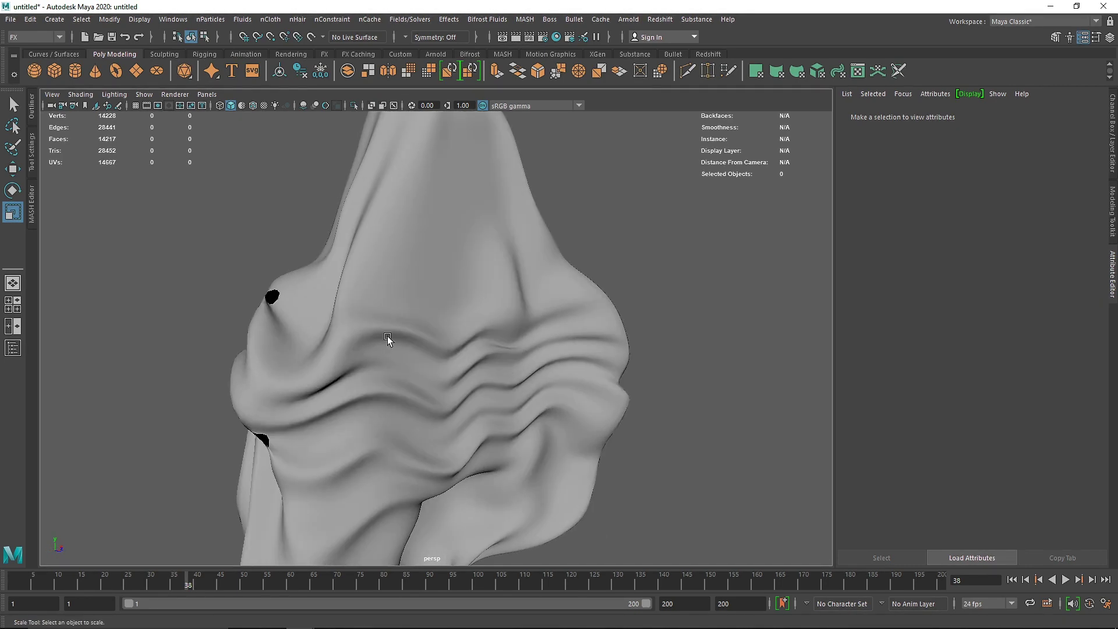
pyautogui.keyDown('alt'); pyautogui.moveTo(307, 326); pyautogui.dragTo(547, 316); pyautogui.keyUp('alt')
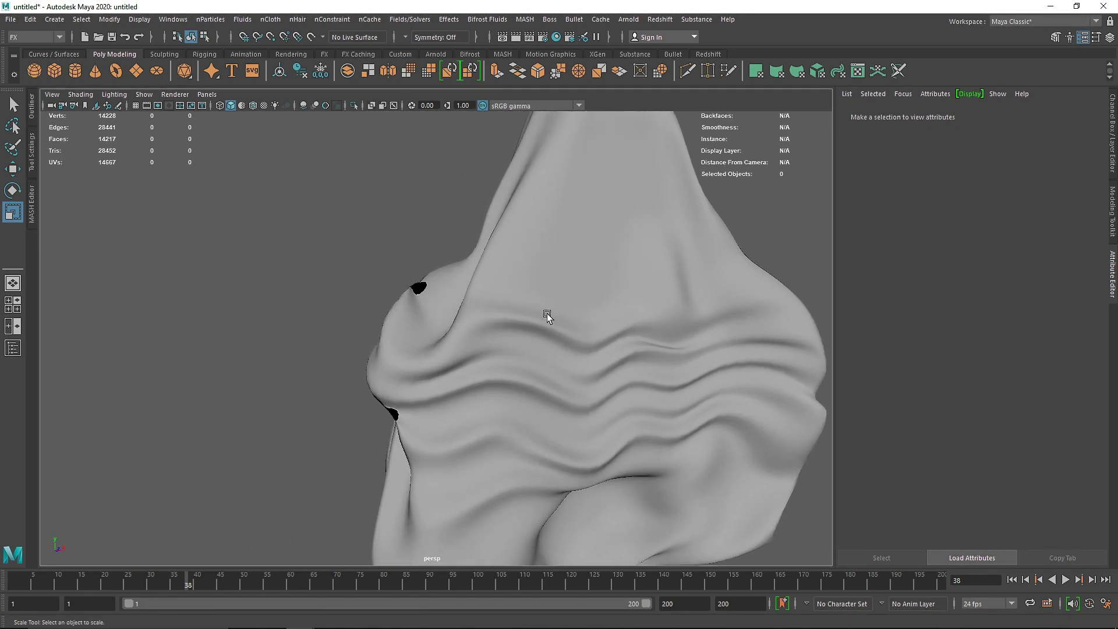
# - Set the cloth's Self Collide Width Scale to 1.5 and its Solver Display to Self Collision Thickness
pyautogui.click(571, 262)
pyautogui.scroll(-3, 926, 269)
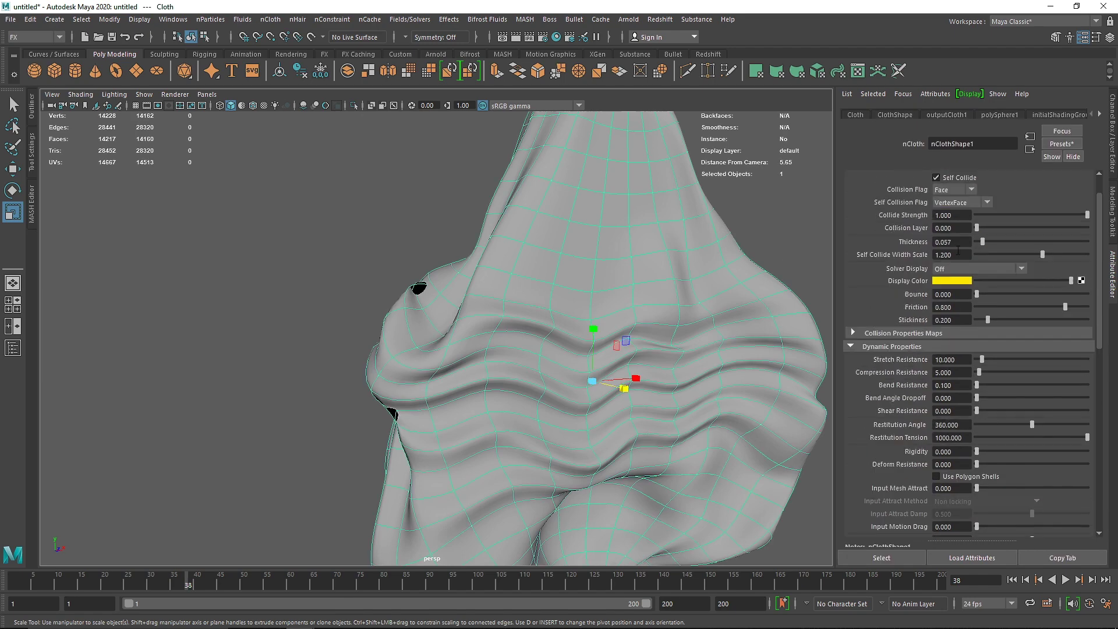
pyautogui.write('1.5')
pyautogui.press('Return')
pyautogui.click(947, 269)
pyautogui.click(956, 304)
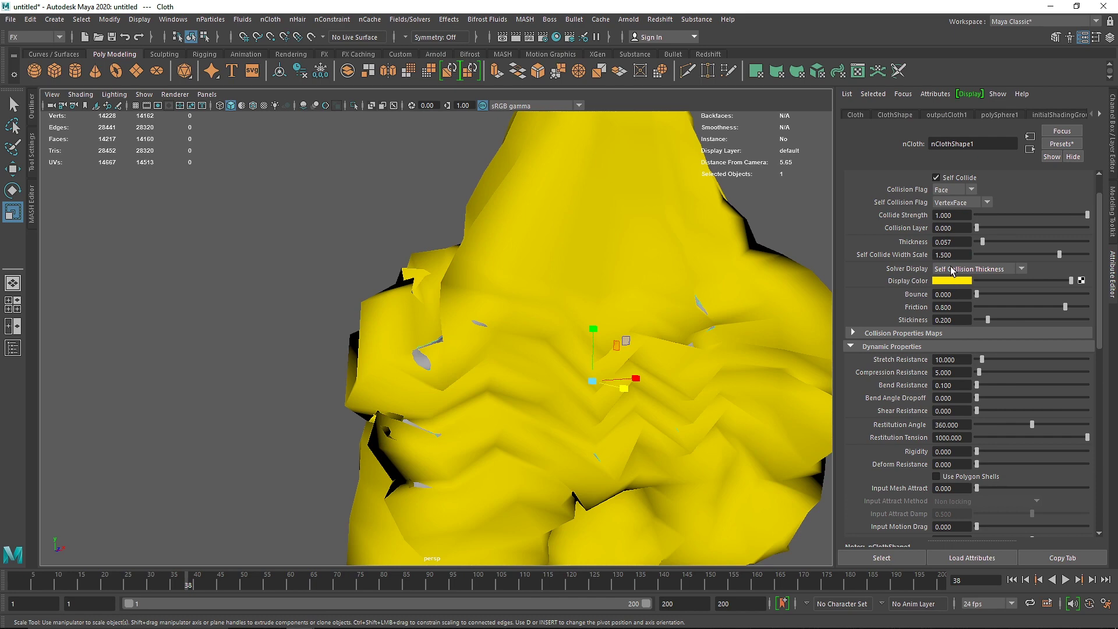
# - Return to the first frame and set the cloth's Self Collide Width Scale to 1
pyautogui.click(1011, 579)
pyautogui.scroll(-3, 604, 332)
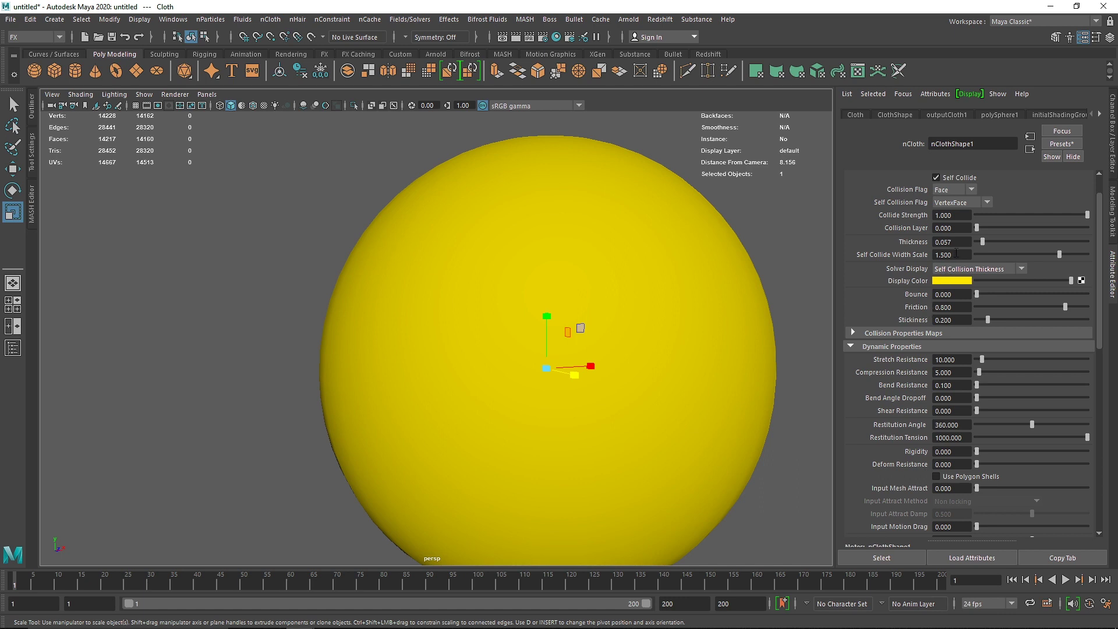
pyautogui.click(956, 252)
pyautogui.write('1')
pyautogui.press('Return')
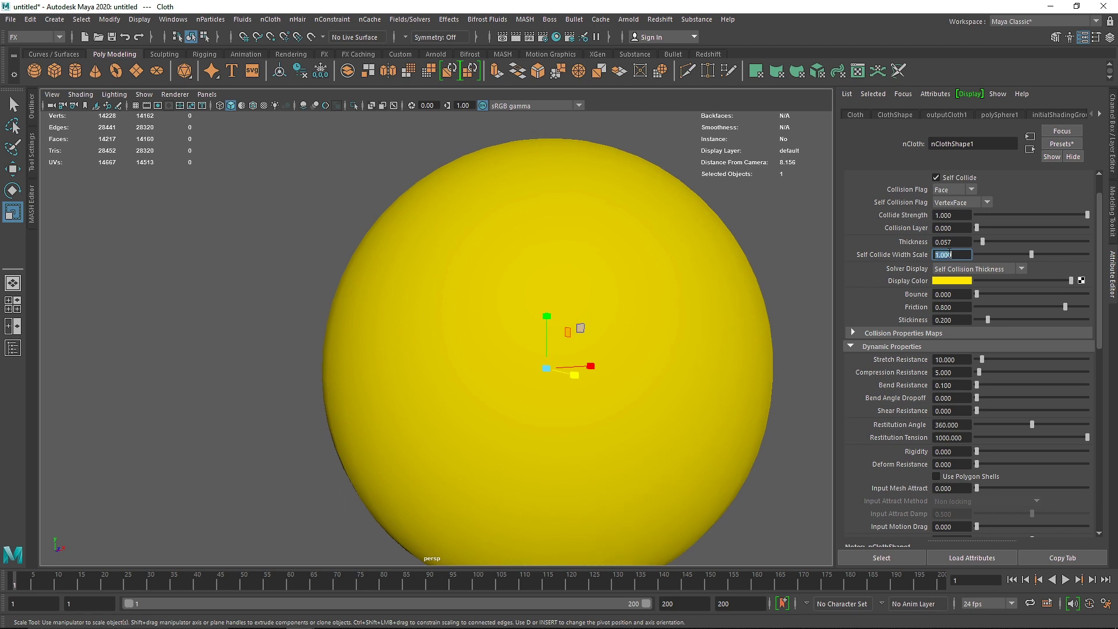
# - Set the nucleus solver's Substeps to 5
pyautogui.click(997, 116)
pyautogui.click(1021, 116)
pyautogui.doubleClick(951, 498)
pyautogui.write('5')
pyautogui.press('Return')
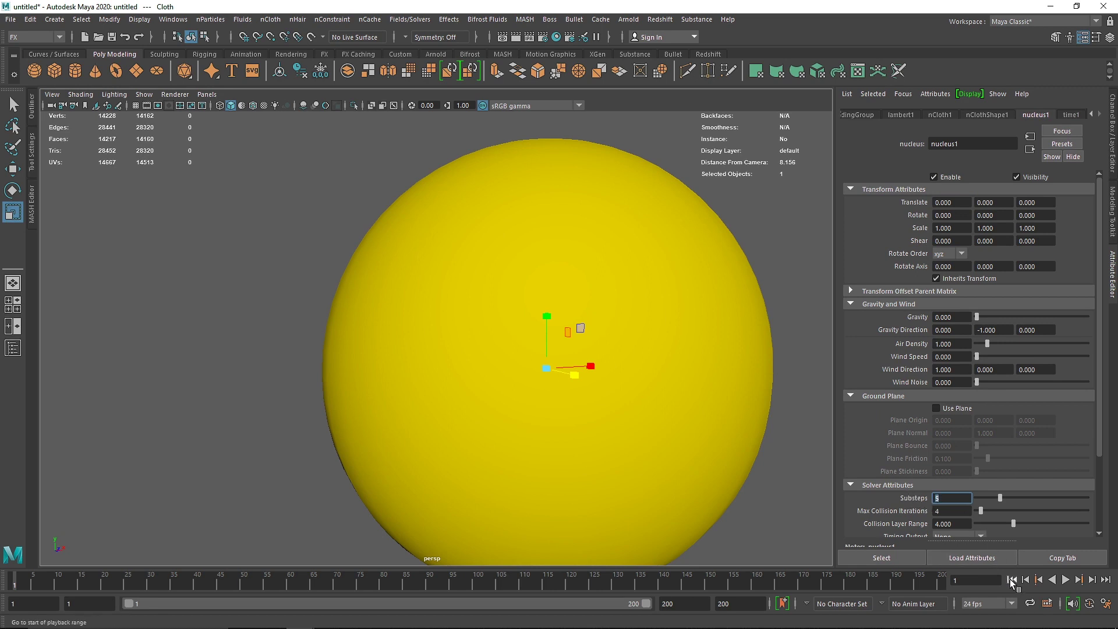
# - Set the cloth's Solver Display to Off
pyautogui.click(987, 115)
pyautogui.click(961, 269)
pyautogui.click(949, 281)
# - Play the simulation, stop it at frame 34 and examine the cloth's folds from several angles
pyautogui.click(1066, 580)
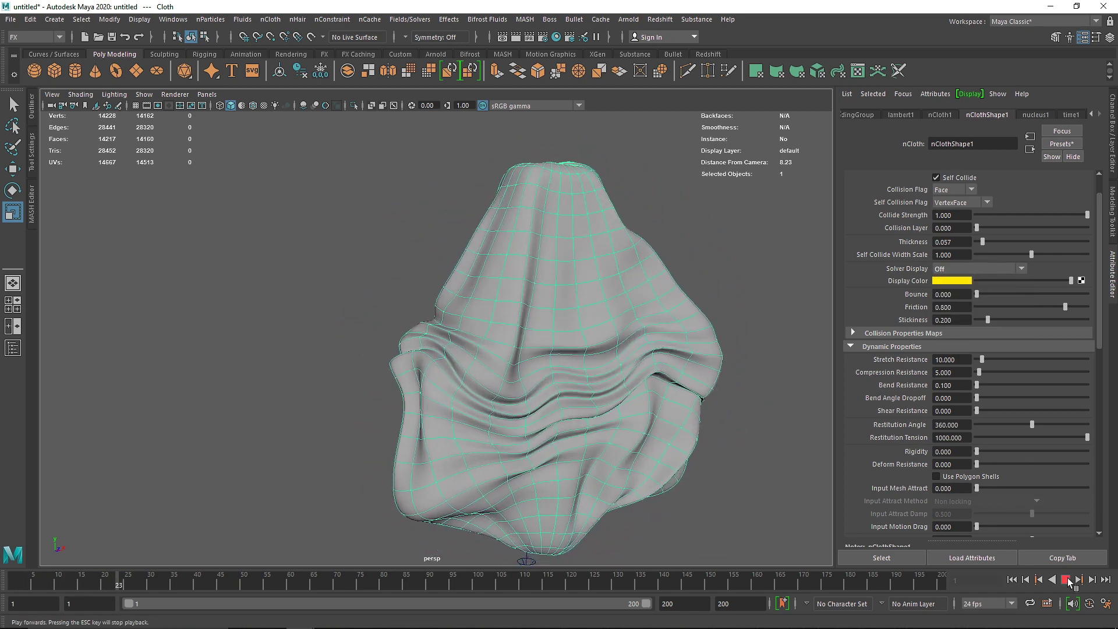
pyautogui.click(1065, 580)
pyautogui.moveTo(525, 396)
pyautogui.keyDown('alt'); pyautogui.mouseDown()
pyautogui.moveTo(747, 409)
pyautogui.moveTo(809, 397)
pyautogui.moveTo(524, 392)
pyautogui.mouseUp(); pyautogui.keyUp('alt')
pyautogui.scroll(3, 613, 390)
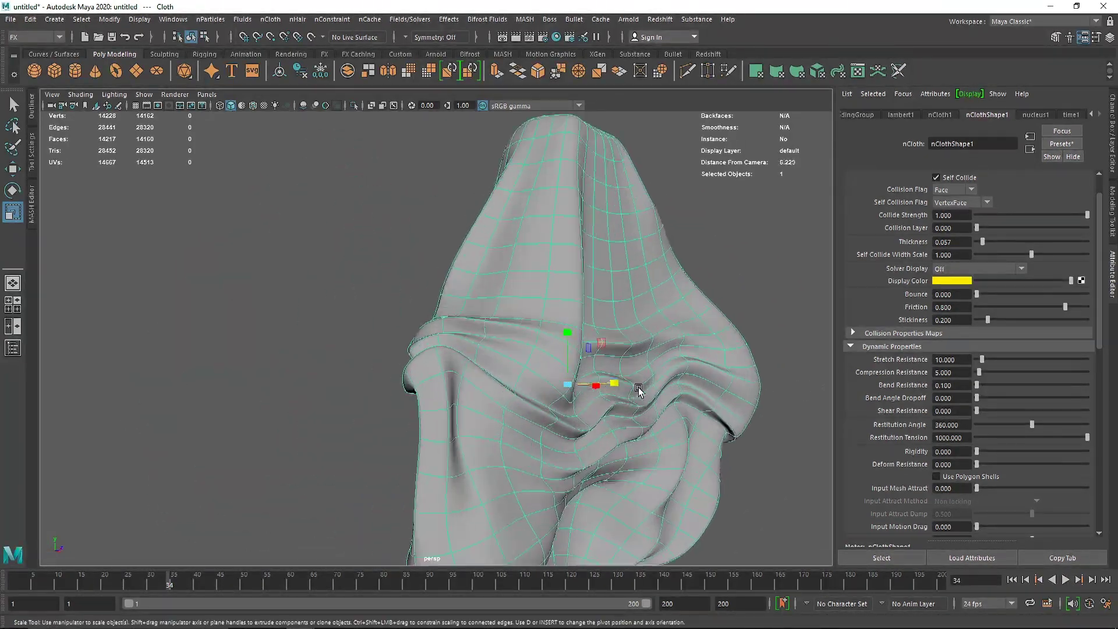
pyautogui.keyDown('alt'); pyautogui.moveTo(614, 390); pyautogui.dragTo(575, 394); pyautogui.keyUp('alt')
pyautogui.scroll(3, 575, 394)
pyautogui.scroll(-8, 575, 393)
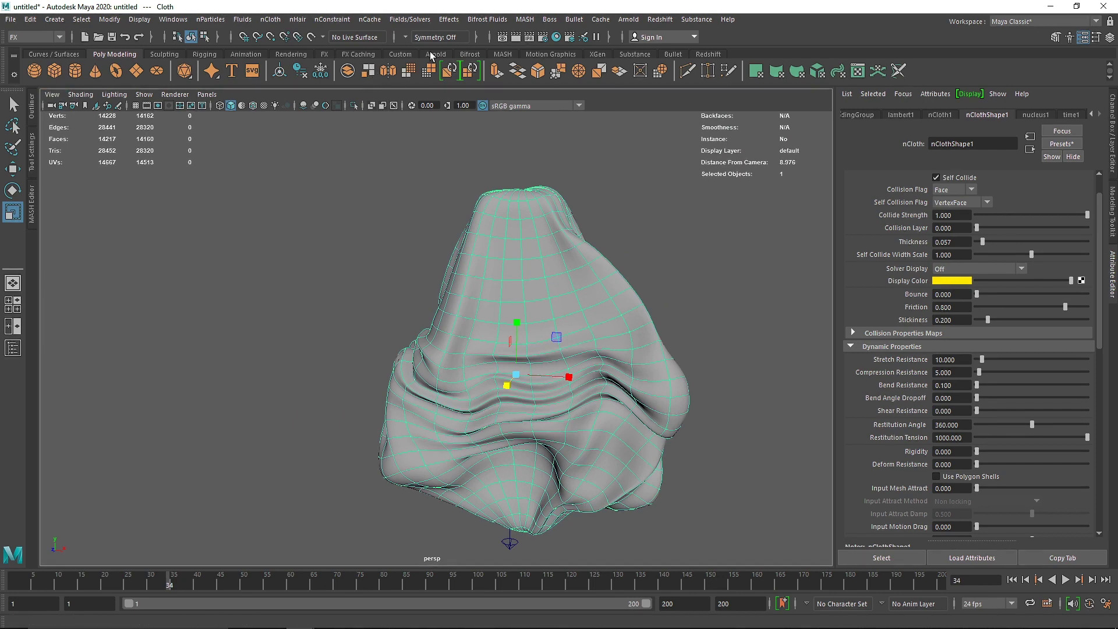
# - Create a camera with a focal length of 80 and move it away from the cloth
pyautogui.click(54, 19)
pyautogui.moveTo(125, 99)
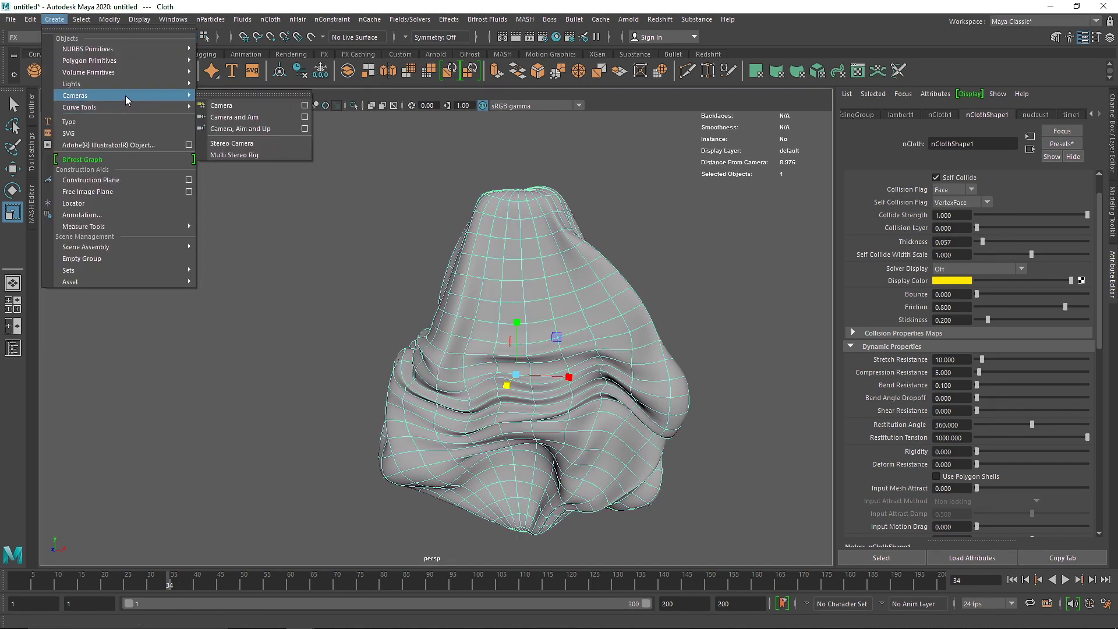
pyautogui.click(220, 101)
pyautogui.moveTo(529, 408)
pyautogui.keyDown('alt'); pyautogui.mouseDown()
pyautogui.moveTo(422, 415)
pyautogui.moveTo(180, 471)
pyautogui.moveTo(192, 470)
pyautogui.mouseUp(); pyautogui.keyUp('alt')
pyautogui.press('w')
pyautogui.moveTo(394, 415); pyautogui.dragTo(57, 477)
pyautogui.keyDown('alt'); pyautogui.moveTo(226, 428); pyautogui.dragTo(382, 319, button='middle'); pyautogui.keyUp('alt')
# - Look through camera1 in the viewport
pyautogui.click(207, 93)
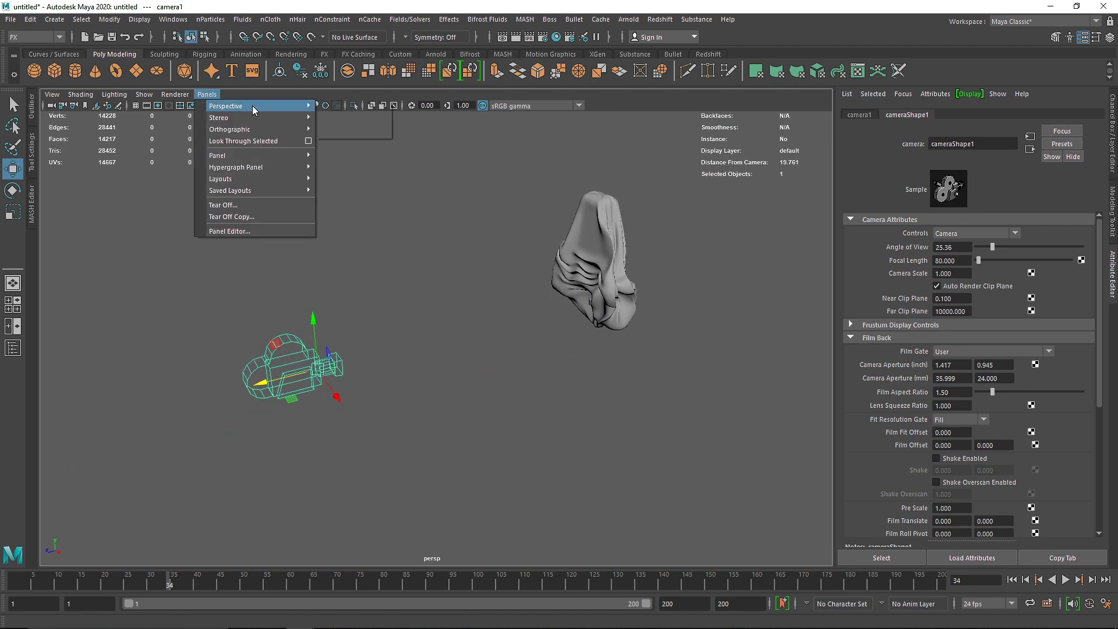
pyautogui.moveTo(251, 108)
pyautogui.click(339, 106)
# - Frame the cloth by setting camera1's Translate Z to 22 and adjusting Translate Y, with the resolution gate on
pyautogui.click(1113, 145)
pyautogui.moveTo(1076, 143)
pyautogui.keyDown('ctrl'); pyautogui.mouseDown()
pyautogui.moveTo(1089, 145)
pyautogui.moveTo(1067, 145)
pyautogui.moveTo(1081, 144)
pyautogui.mouseUp(); pyautogui.keyUp('ctrl')
pyautogui.write('2')
pyautogui.press('Return')
pyautogui.press('Return')
pyautogui.click(158, 106)
pyautogui.press('Return')
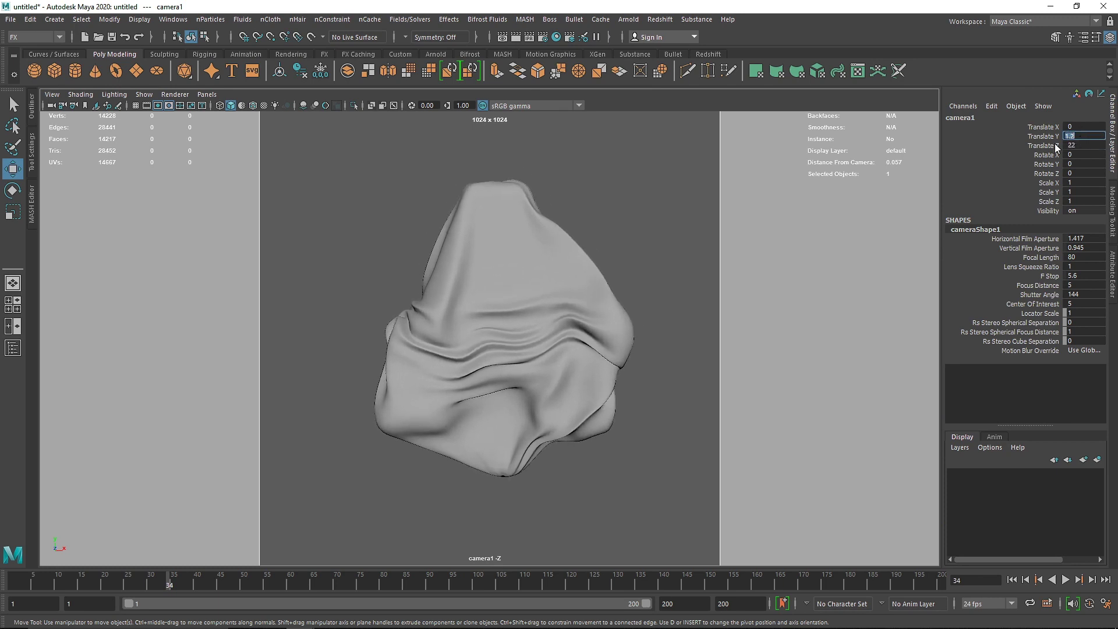
# - Deselect the camera, run an Arnold render of the camera1 view and stop it
pyautogui.click(389, 223)
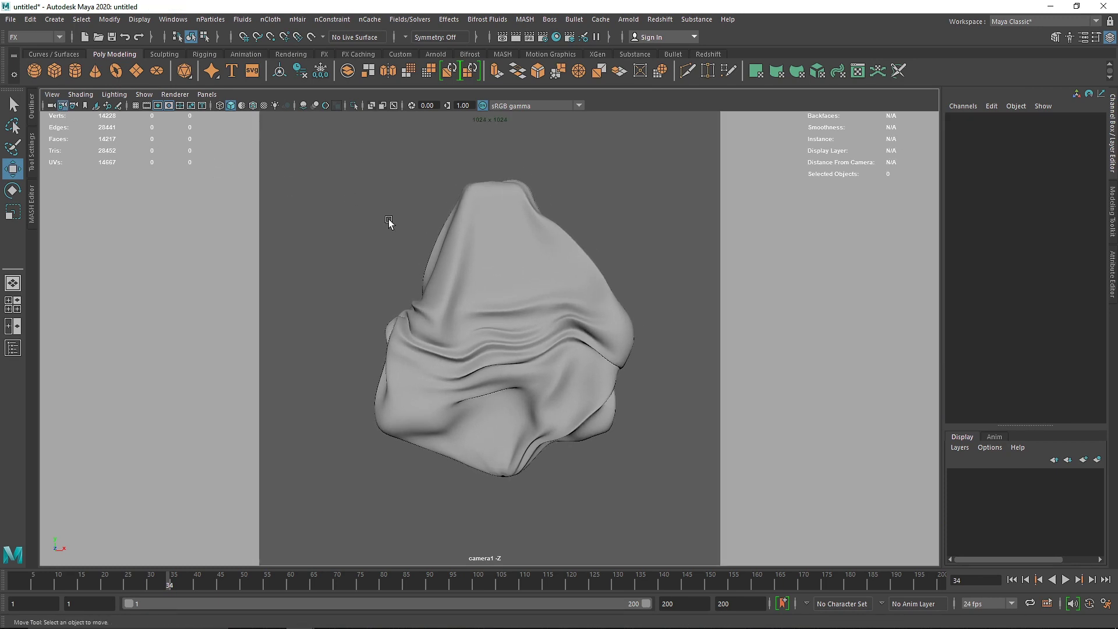
pyautogui.click(436, 55)
pyautogui.click(439, 71)
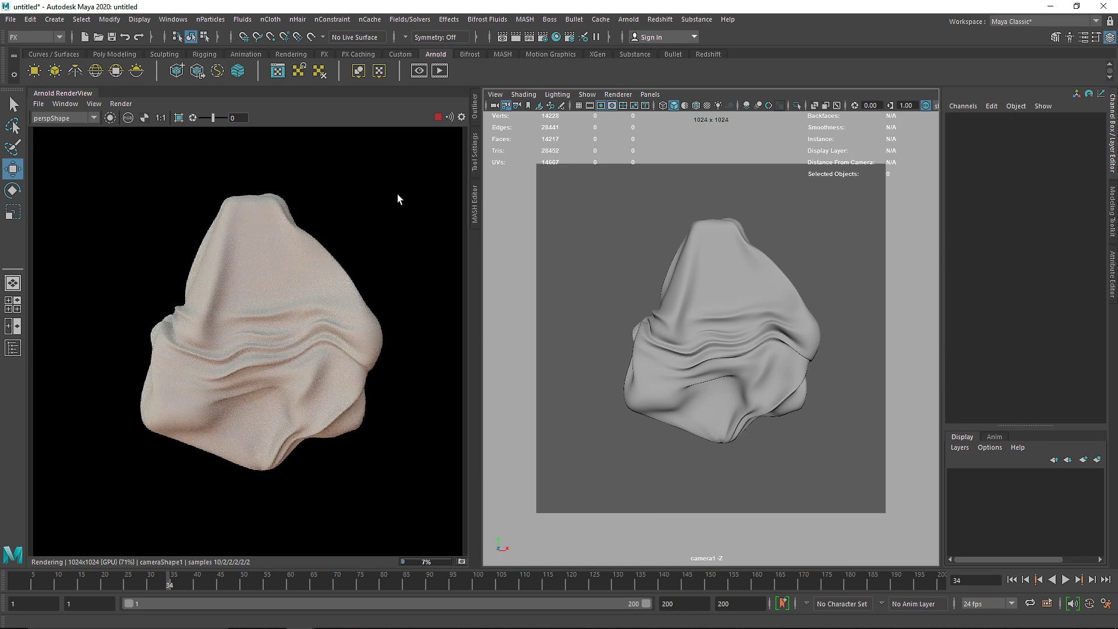
pyautogui.click(439, 116)
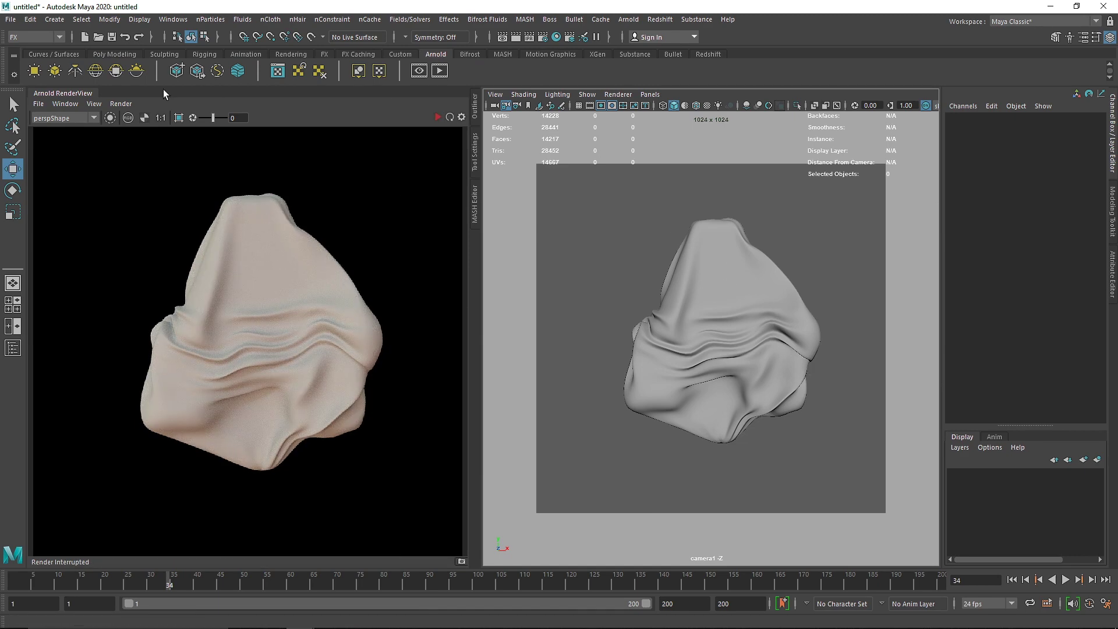
# - Create a polygon plane and scale it uniformly to about 9.1
pyautogui.click(112, 54)
pyautogui.click(141, 71)
pyautogui.press('r')
pyautogui.moveTo(711, 402); pyautogui.dragTo(1014, 425)
# - Rotate the plane 90 degrees about X so it stands upright
pyautogui.press('e')
pyautogui.press('r')
pyautogui.press('e')
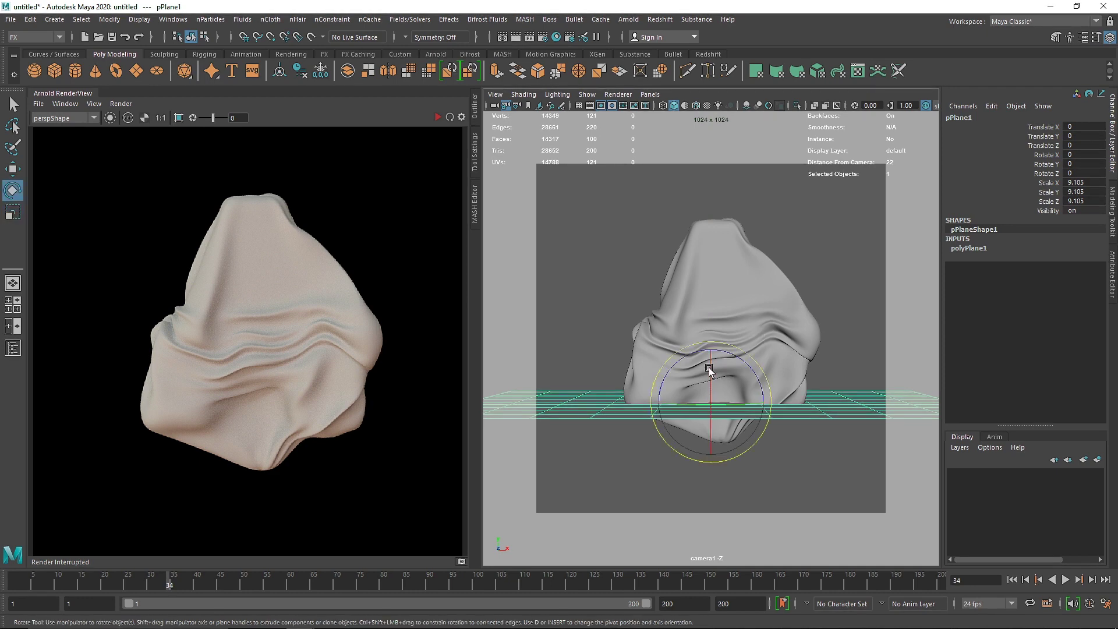
pyautogui.moveTo(709, 373); pyautogui.dragTo(706, 428)
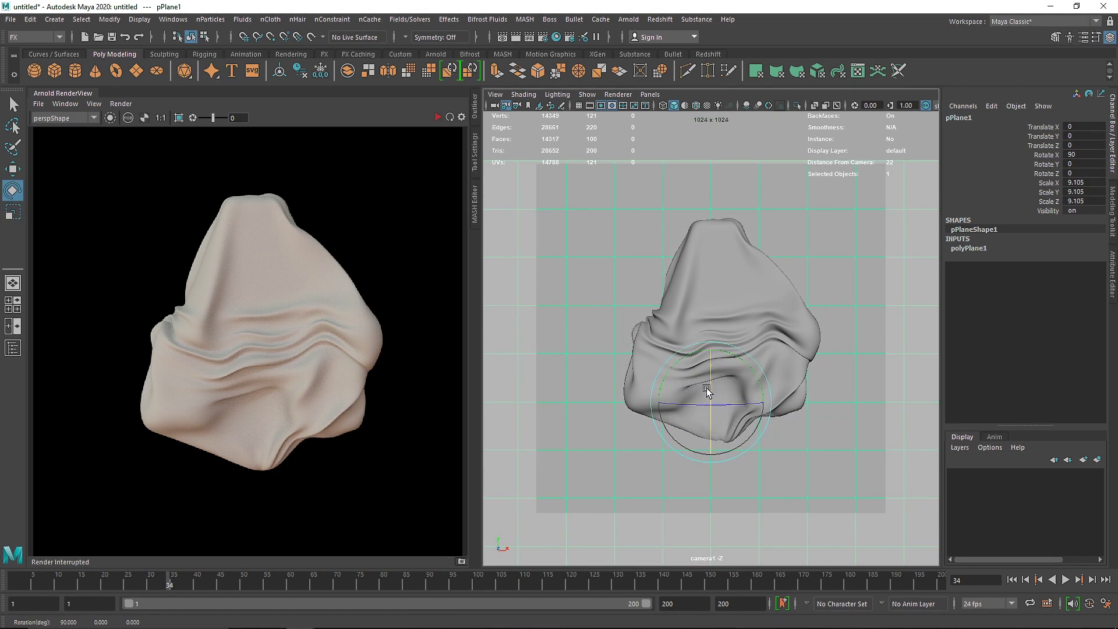
# - Move the plane behind the cloth to about Y 0.96 and Z -2.43, and scale it uniformly to about 12.1
pyautogui.press('w')
pyautogui.moveTo(711, 374); pyautogui.dragTo(745, 286)
pyautogui.press('r')
pyautogui.press('space')
pyautogui.press('space')
pyautogui.press('space')
pyautogui.keyDown('alt'); pyautogui.moveTo(787, 361); pyautogui.dragTo(842, 327); pyautogui.keyUp('alt')
pyautogui.press('w')
pyautogui.press('r')
# - Set the plane's width and height subdivisions to 1 and deselect it
pyautogui.click(977, 248)
pyautogui.click(1071, 266)
pyautogui.click(1077, 285)
pyautogui.write('1')
pyautogui.click(1078, 275)
pyautogui.write('1')
pyautogui.click(689, 444)
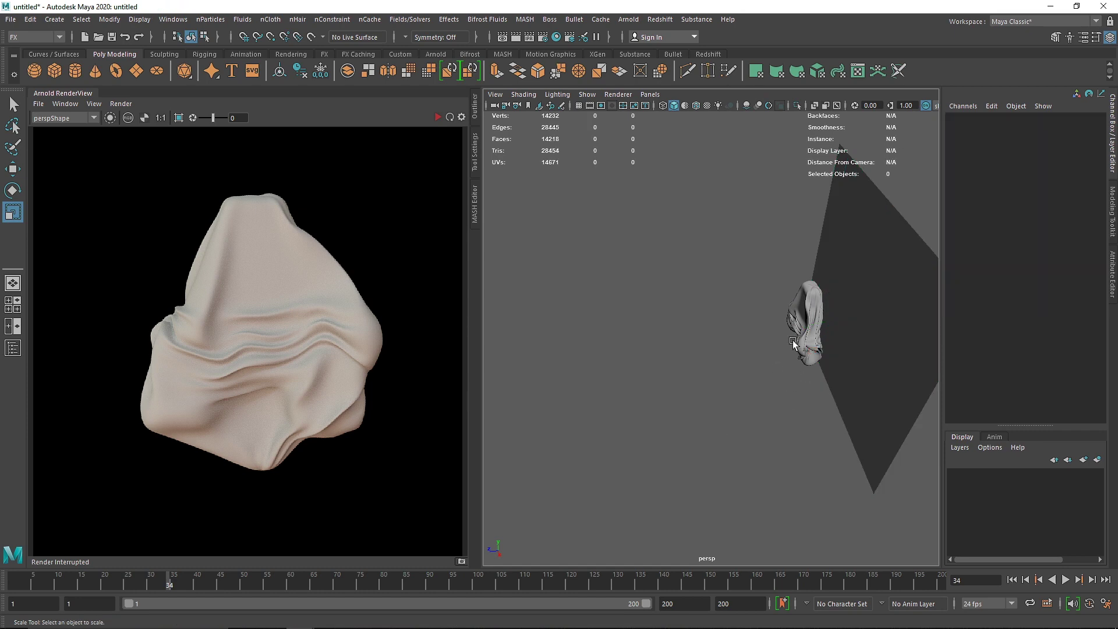
# - Switch the viewport from the perspective view back to camera1
pyautogui.click(649, 95)
pyautogui.moveTo(699, 106)
pyautogui.click(797, 106)
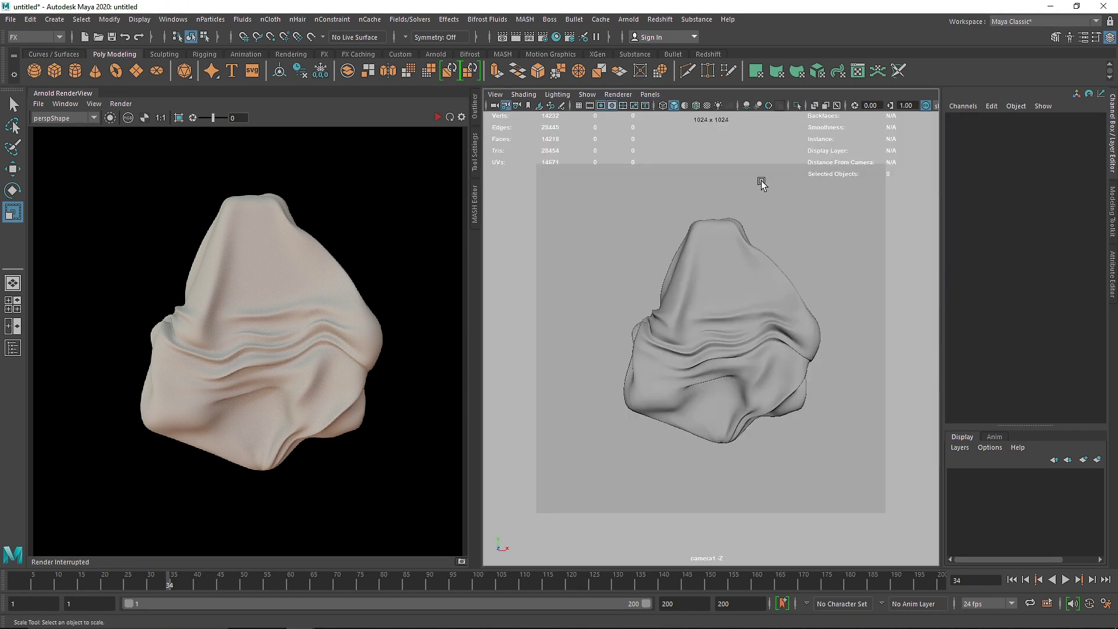
# - Show the Outliner and select the background plane pPlane1
pyautogui.click(473, 108)
pyautogui.click(439, 259)
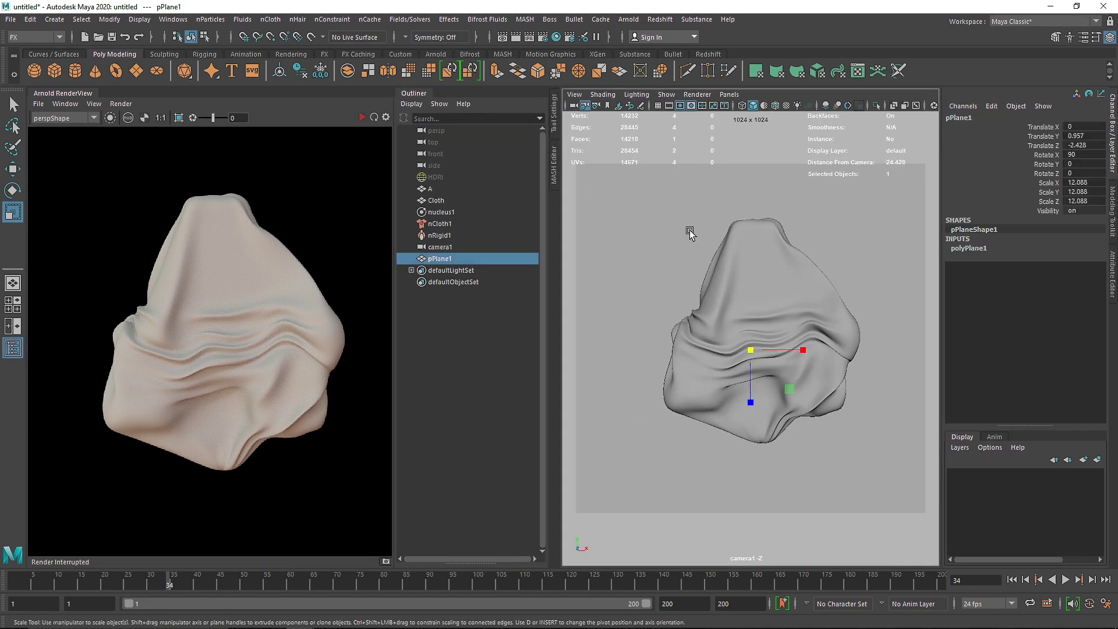
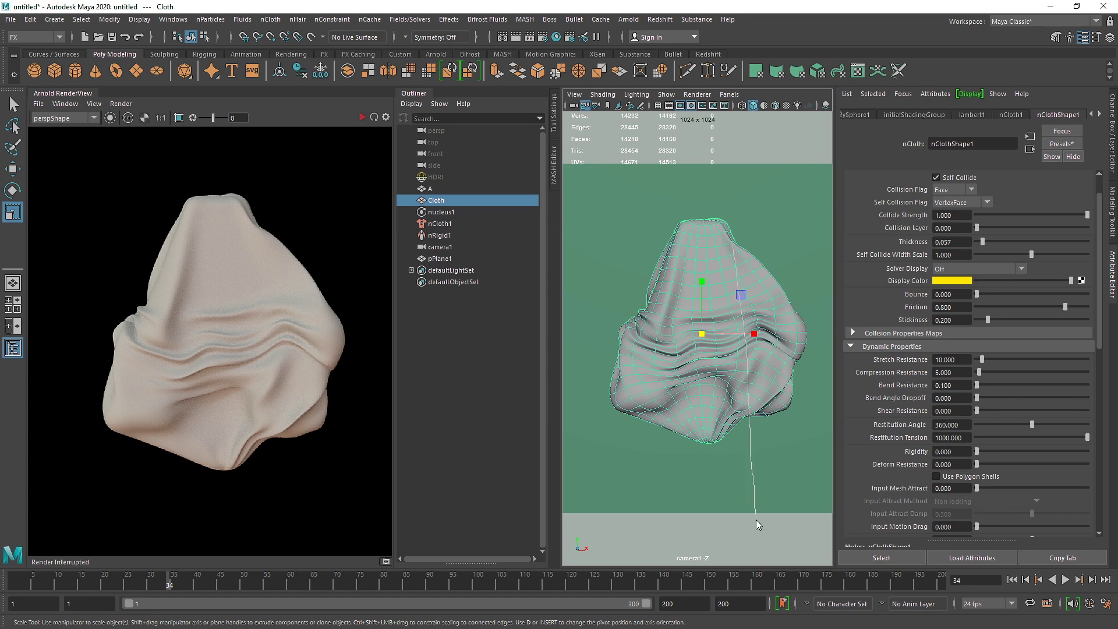
# - Assign a new aiStandardSurface material to the cloth, set its base weight to 1, and name it Plastic
pyautogui.moveTo(734, 274); pyautogui.dragTo(732, 544, button='right')
pyautogui.click(474, 279)
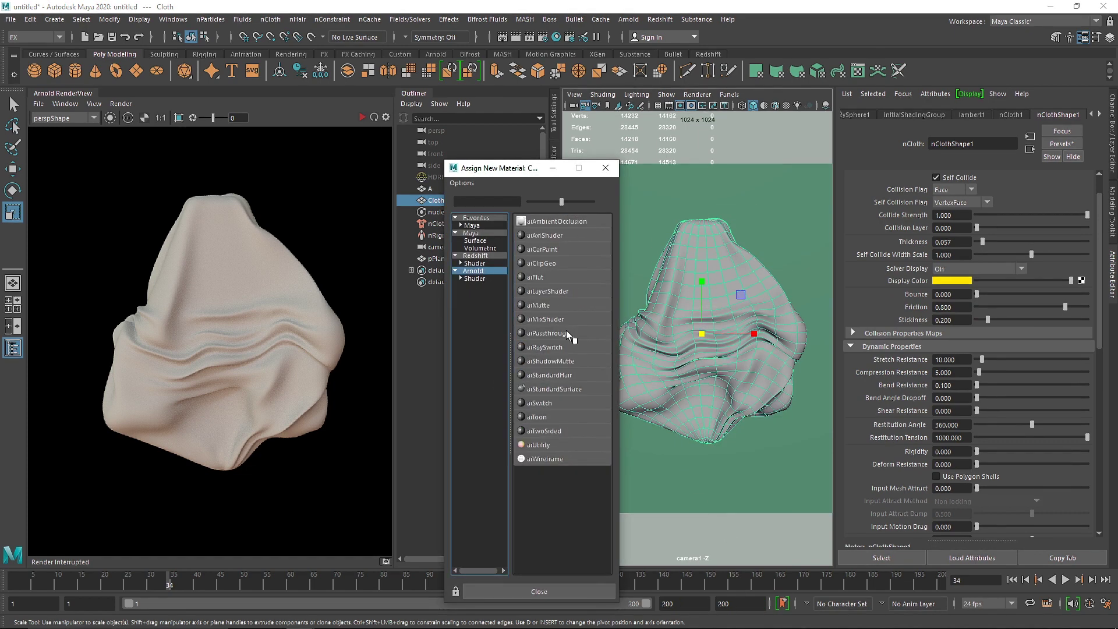
pyautogui.click(559, 361)
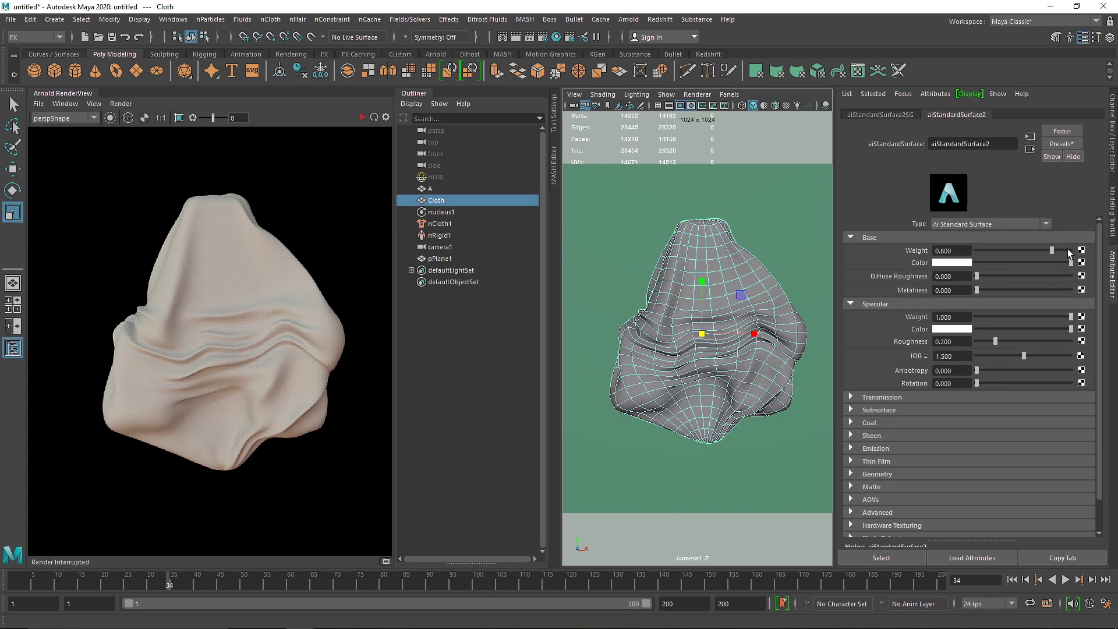
pyautogui.moveTo(1052, 250); pyautogui.dragTo(1087, 251)
pyautogui.moveTo(1003, 143); pyautogui.dragTo(791, 137)
pyautogui.write('Plastic')
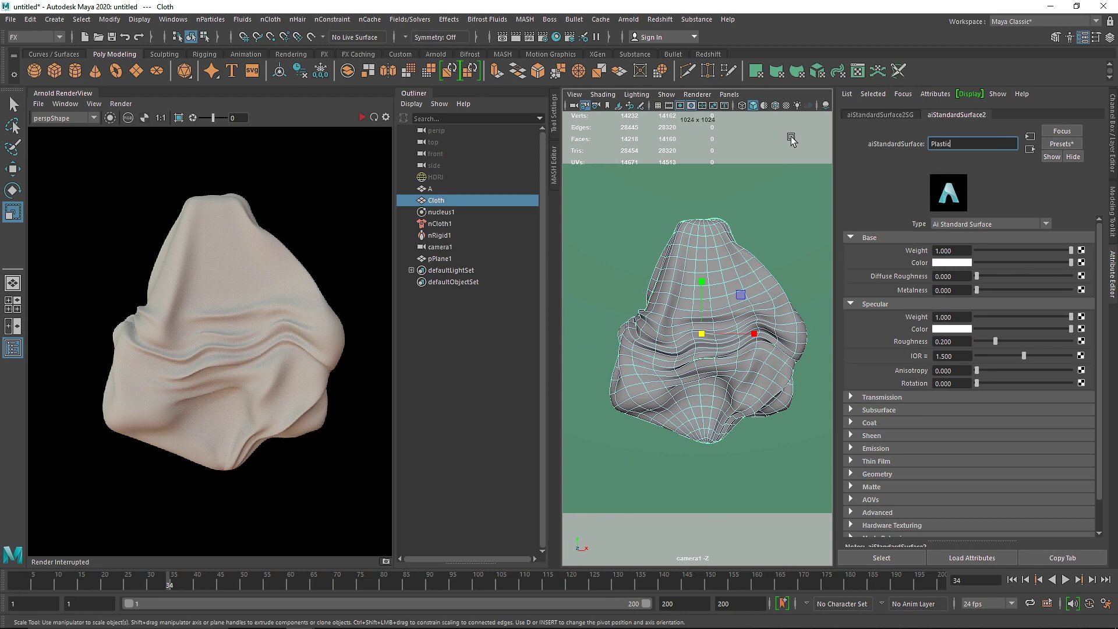
pyautogui.press('Return')
# - Replace the Plastic material's settings with the Glass preset
pyautogui.click(1055, 141)
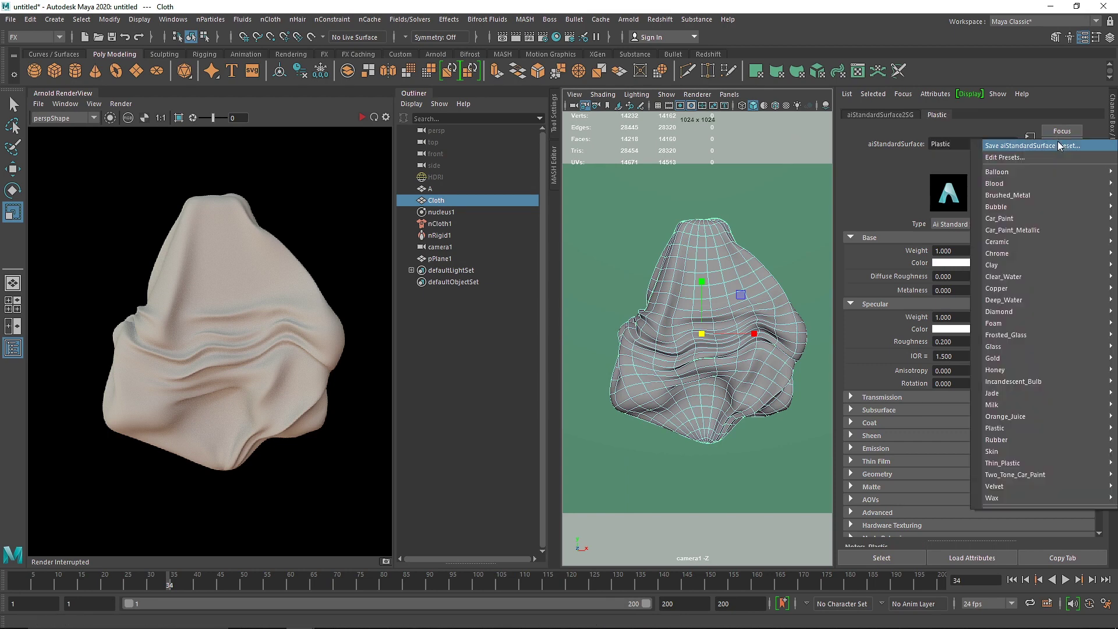
pyautogui.moveTo(1011, 463)
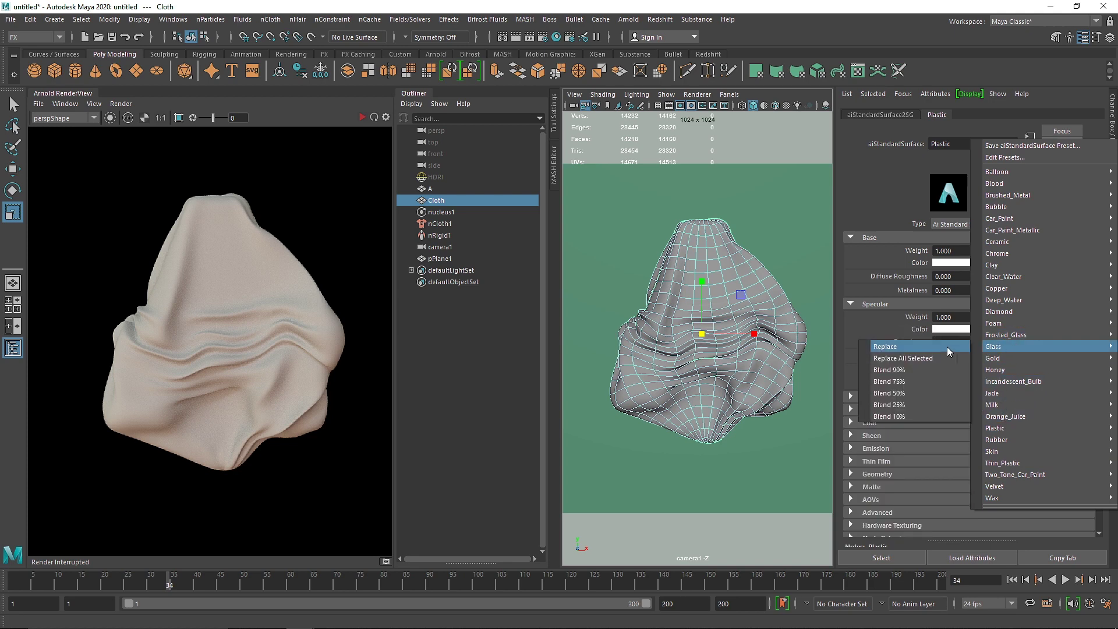
pyautogui.click(939, 347)
pyautogui.click(1062, 143)
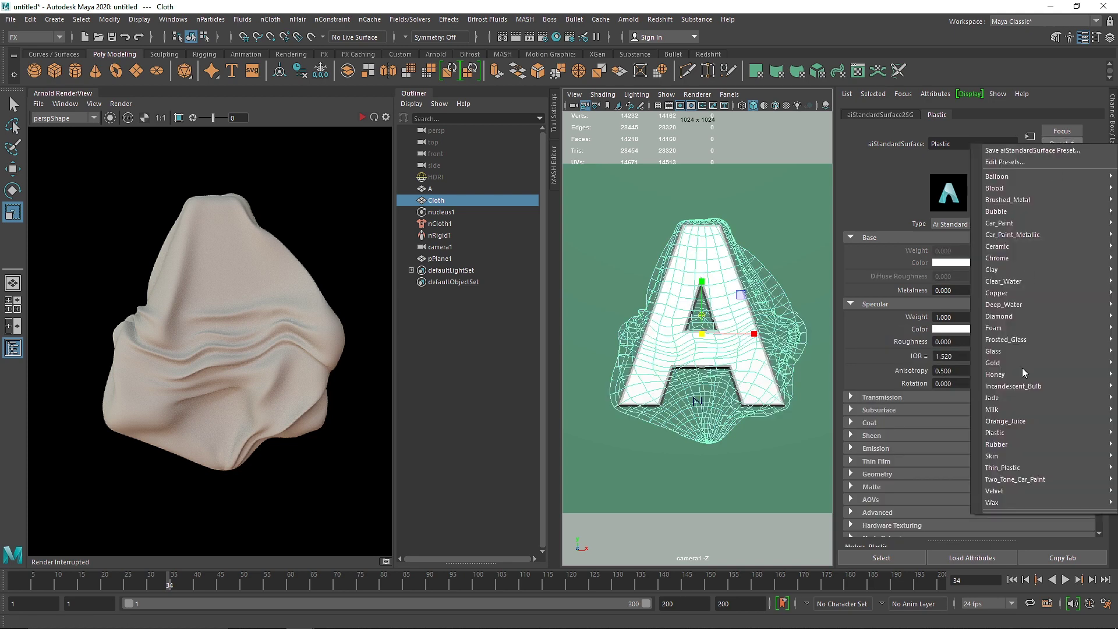
pyautogui.moveTo(1003, 469)
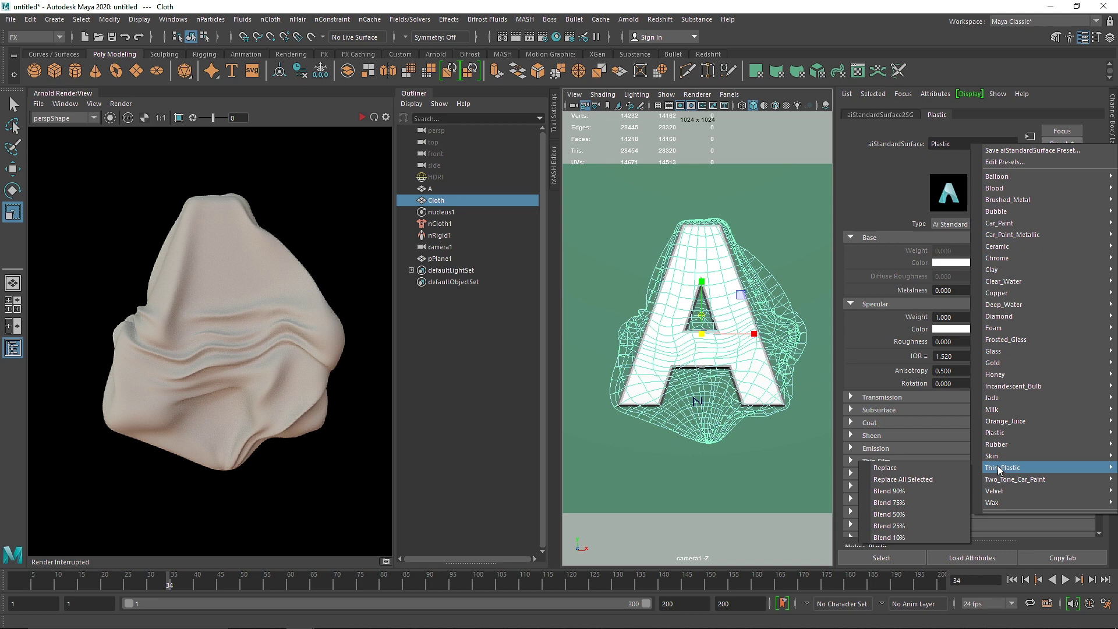
# - Assign a new aiStandardSurface material to the letter A and name the material A1
pyautogui.click(735, 390)
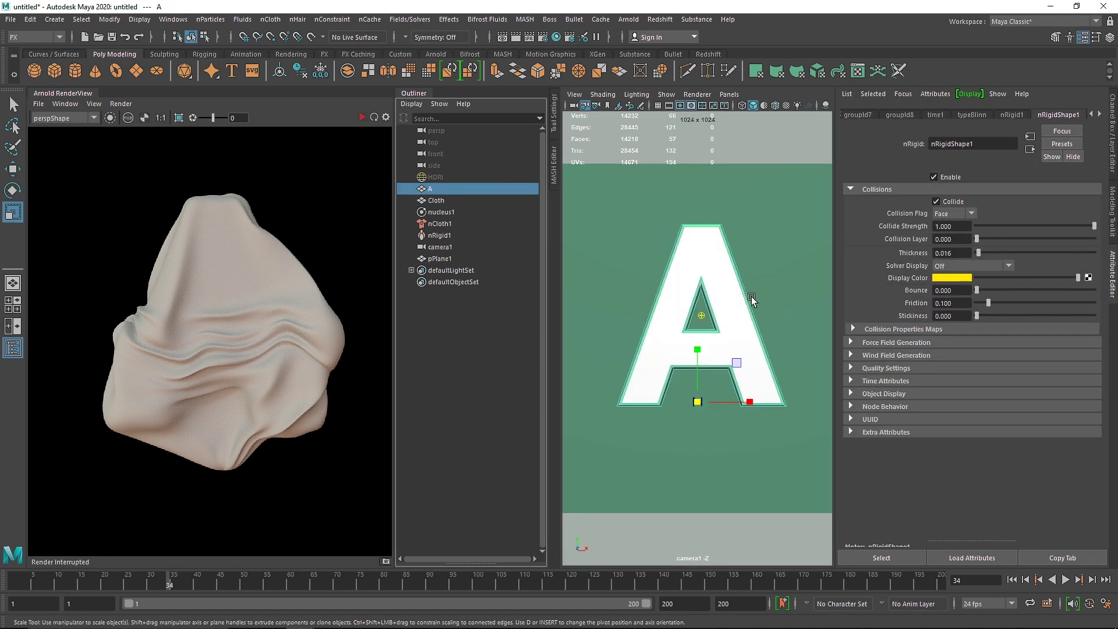
pyautogui.rightClick(751, 300)
pyautogui.click(730, 556)
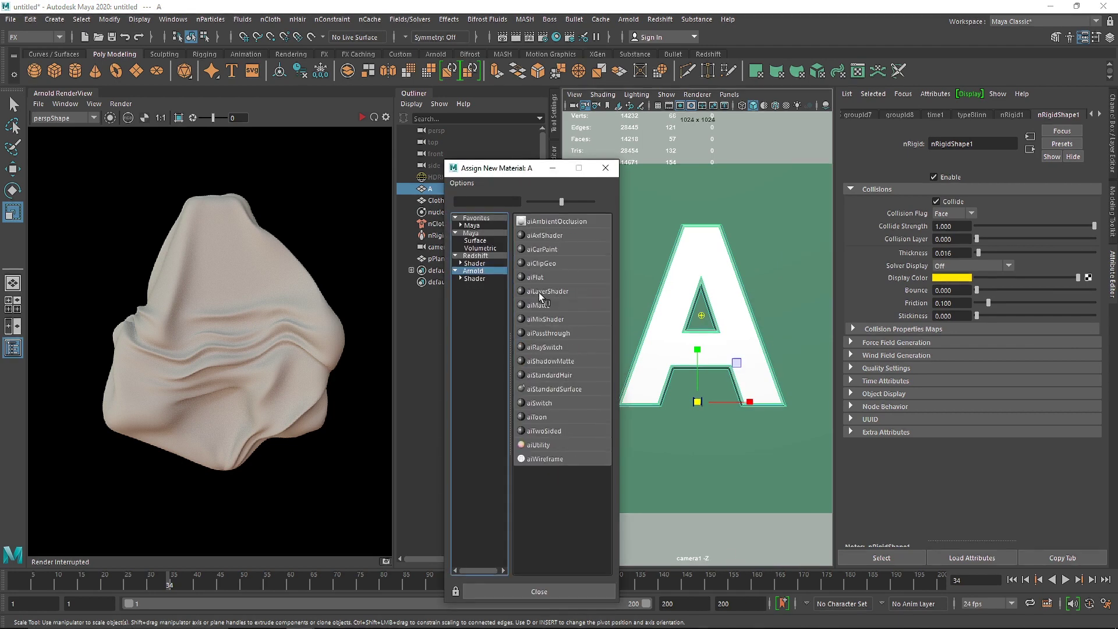
pyautogui.click(554, 389)
pyautogui.doubleClick(973, 144)
pyautogui.write('A')
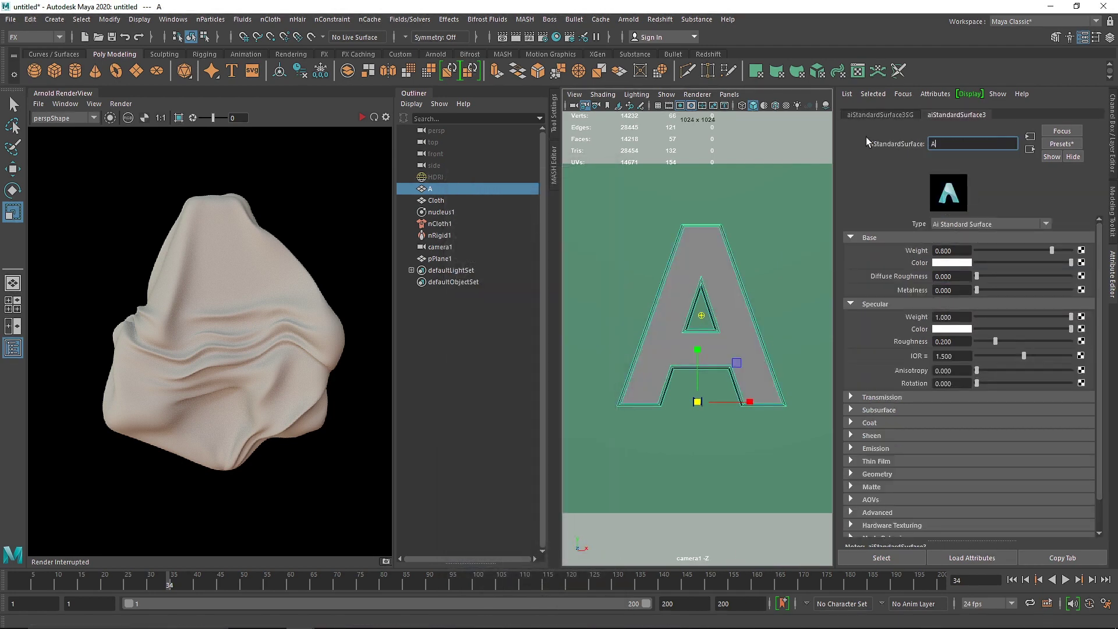
pyautogui.write('1')
pyautogui.press('Return')
# - Set A1's base weight to 1, specular roughness to 0.5 and metalness to 0.5, and darken its base color to near black
pyautogui.moveTo(1051, 250); pyautogui.dragTo(1100, 257)
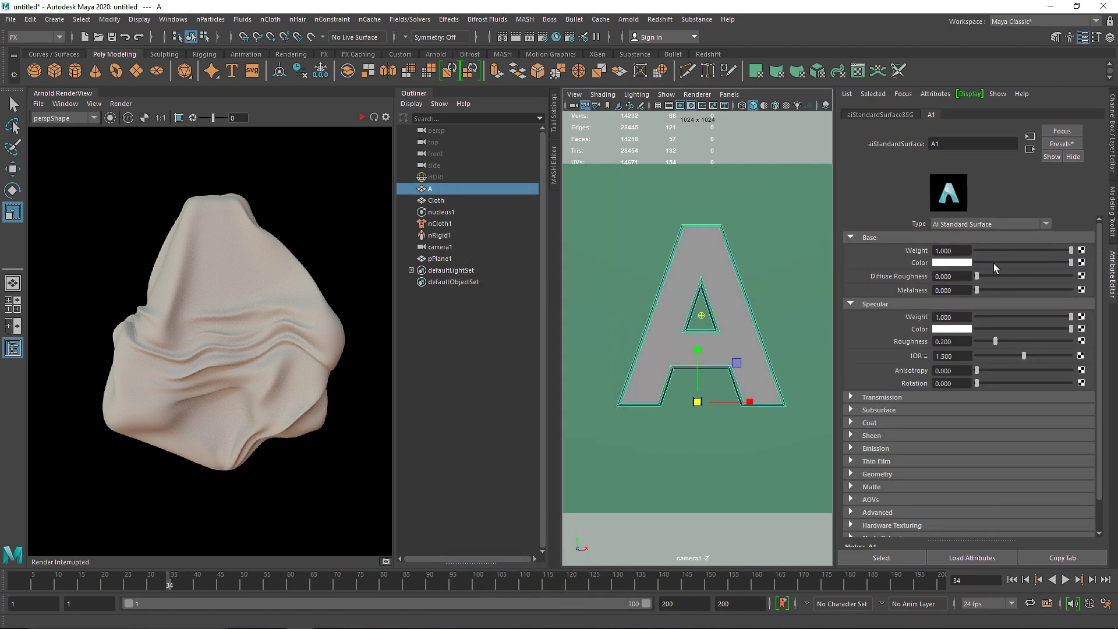
pyautogui.moveTo(994, 264); pyautogui.dragTo(986, 261)
pyautogui.click(931, 342)
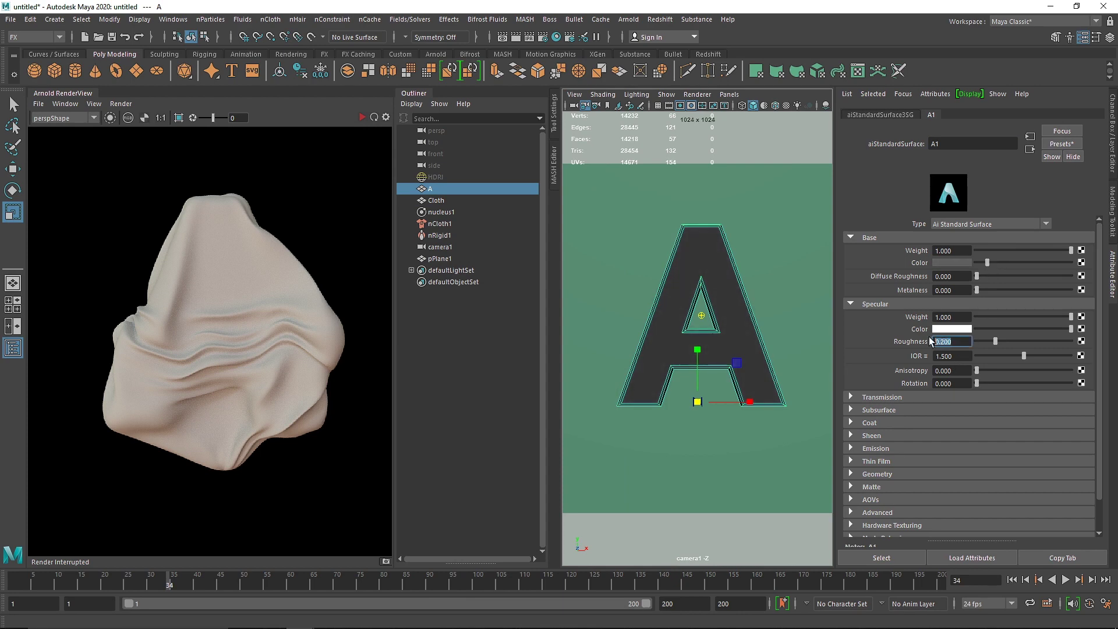
pyautogui.write('0.5')
pyautogui.press('Return')
pyautogui.click(938, 290)
pyautogui.write('0.5')
pyautogui.press('Return')
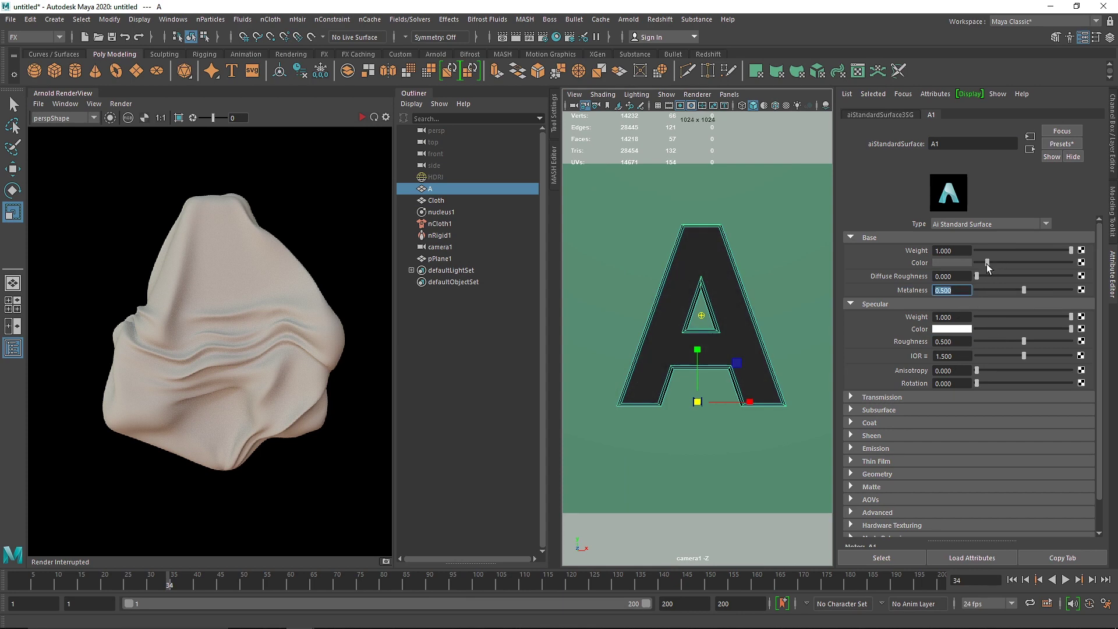
pyautogui.moveTo(989, 267); pyautogui.dragTo(984, 265)
# - Start the live Arnold render with A1's base color lightened to light gray, and collapse the Outliner
pyautogui.click(361, 118)
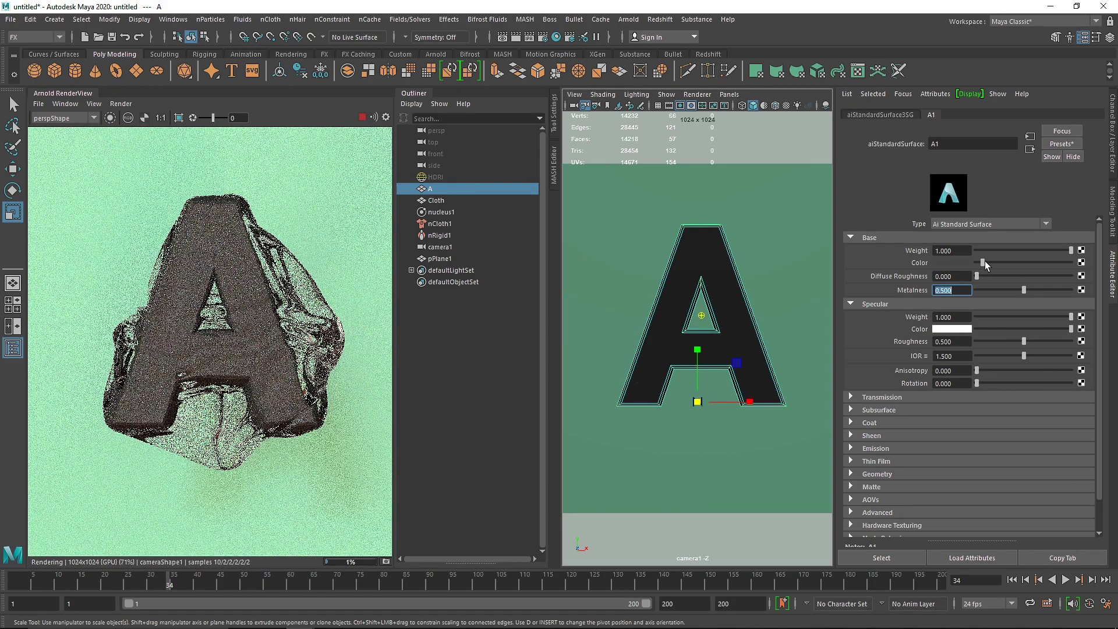
pyautogui.moveTo(984, 261); pyautogui.dragTo(1022, 269)
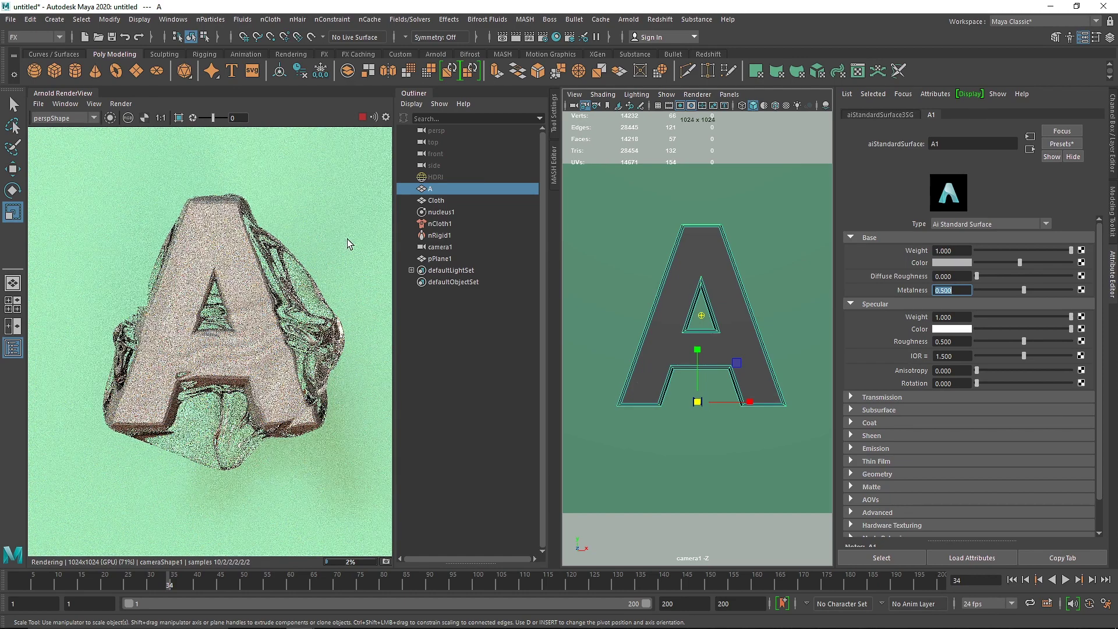
pyautogui.click(418, 92)
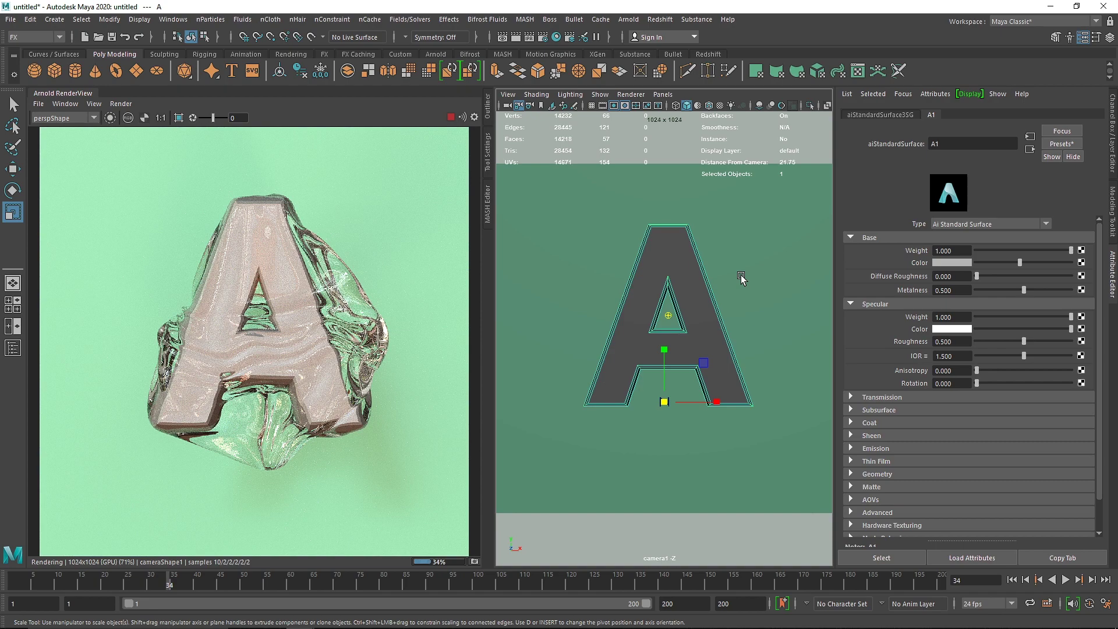
# - Replace the A1 material's settings with the Copper preset
pyautogui.click(1059, 144)
pyautogui.moveTo(1014, 367)
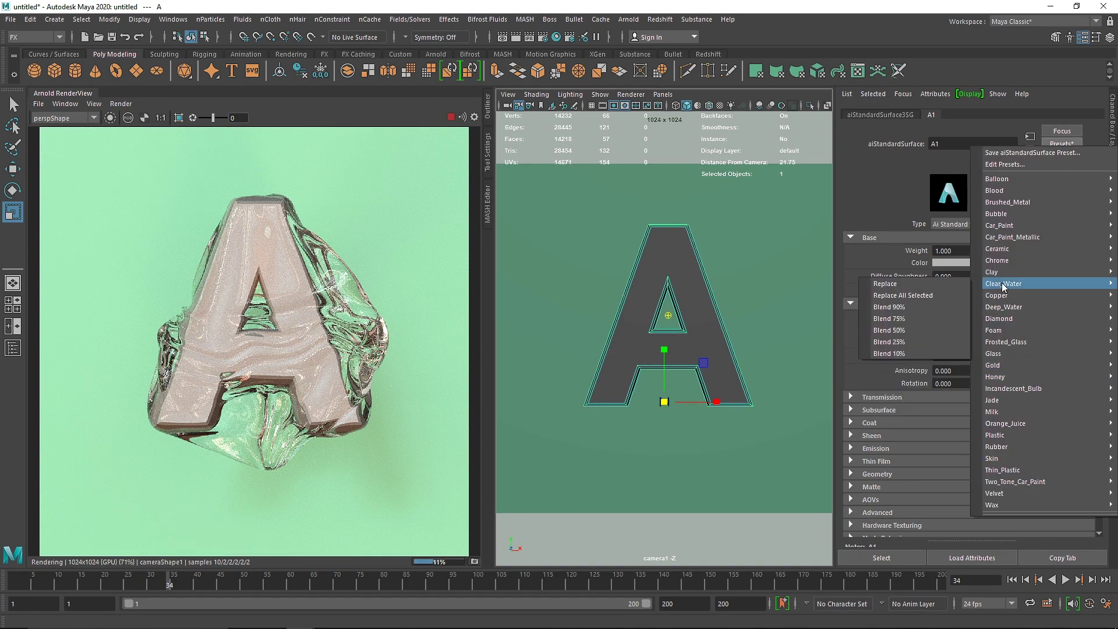
pyautogui.click(887, 295)
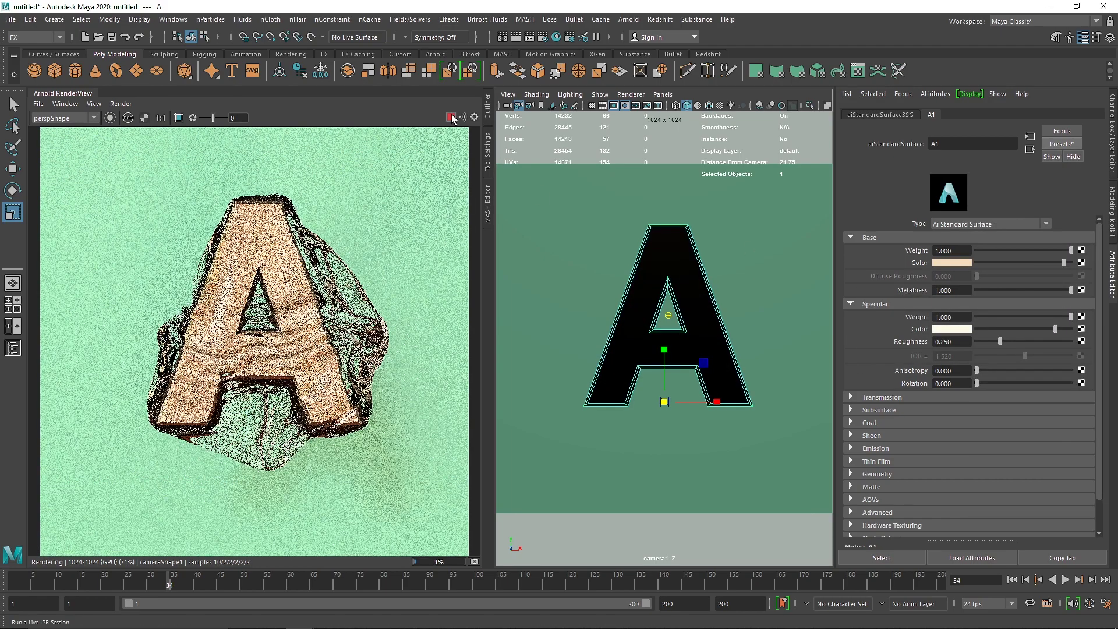
# - Replace the A1 material's settings with the Jade preset
pyautogui.click(1061, 144)
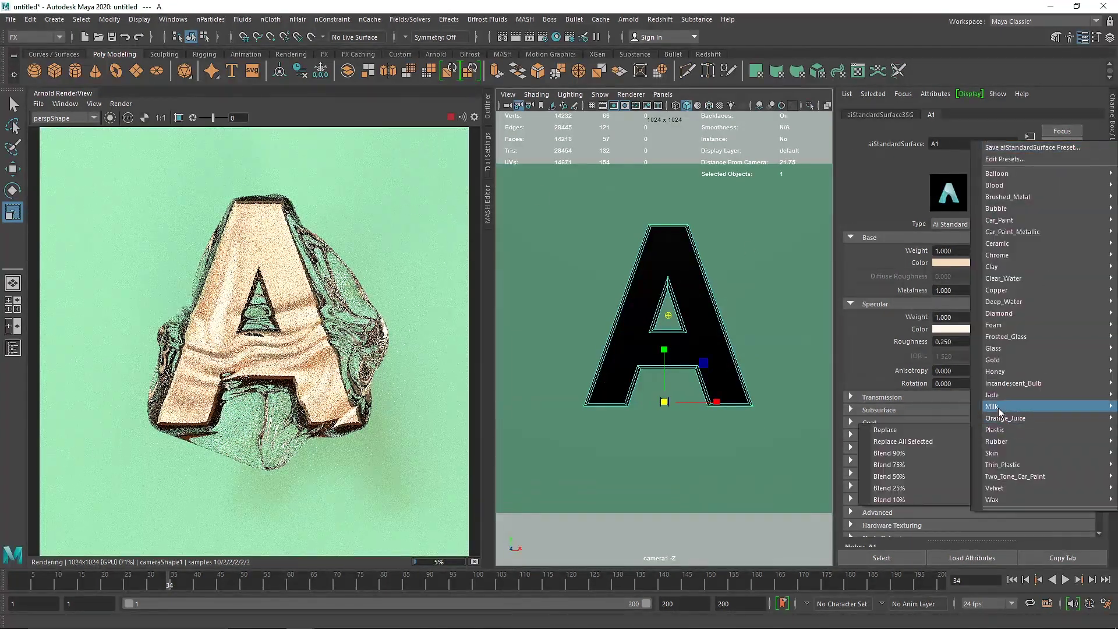
pyautogui.moveTo(998, 395)
pyautogui.click(951, 395)
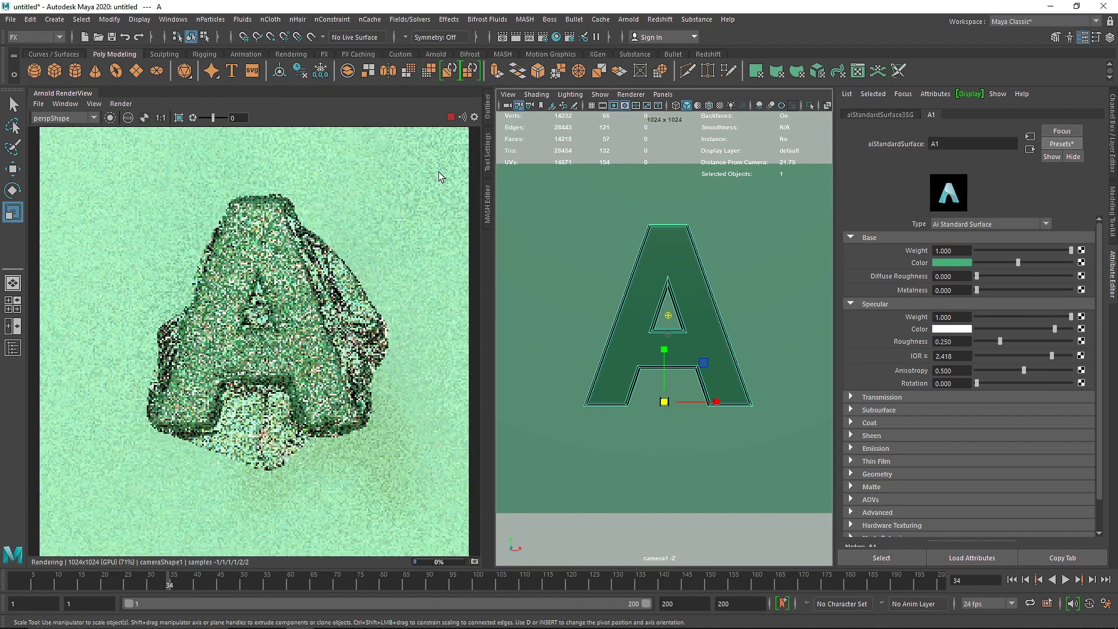